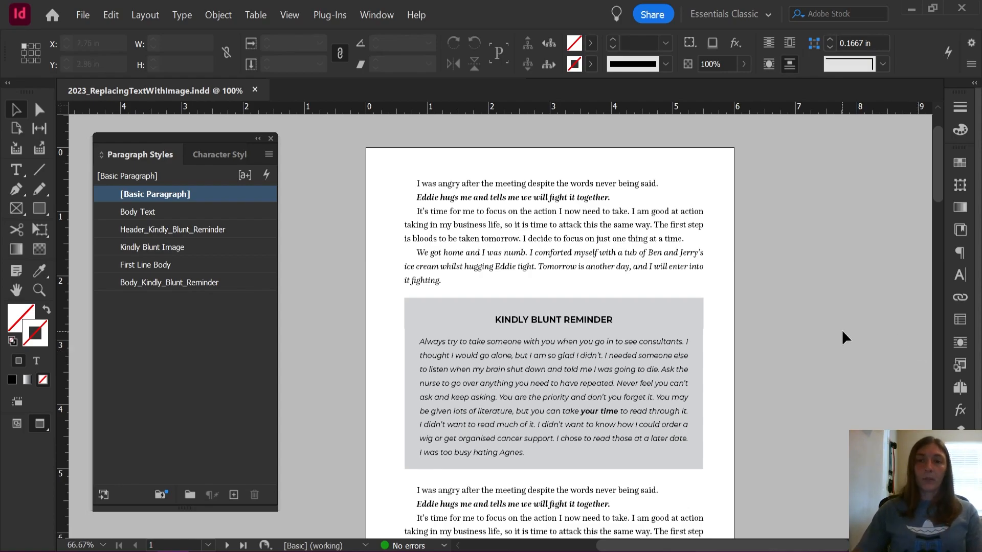
Step: Examine the typed KINDLY BLUNT REMINDER heading in the shaded box and the graphic version below the page's text
scroll(619, 320, up, 1)
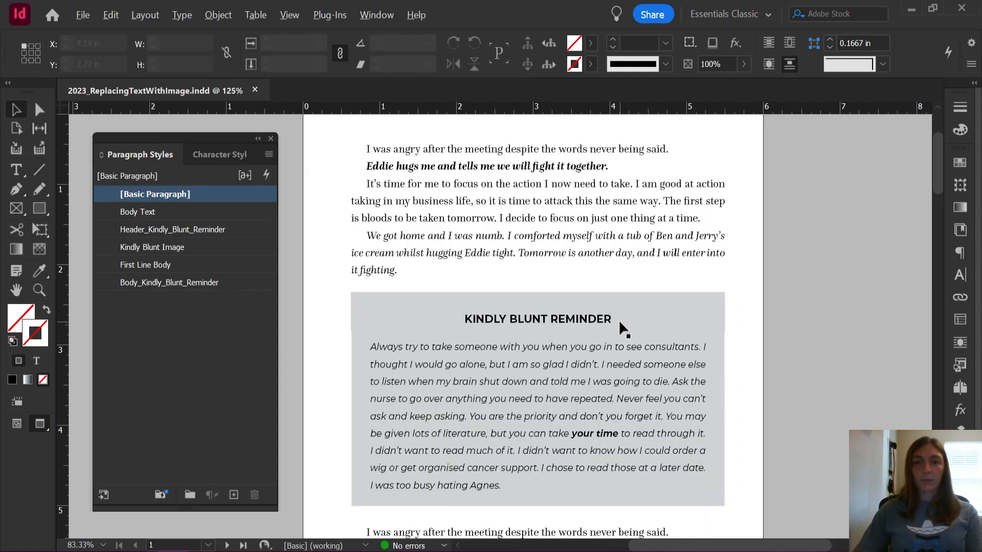
scroll(646, 324, down, 1)
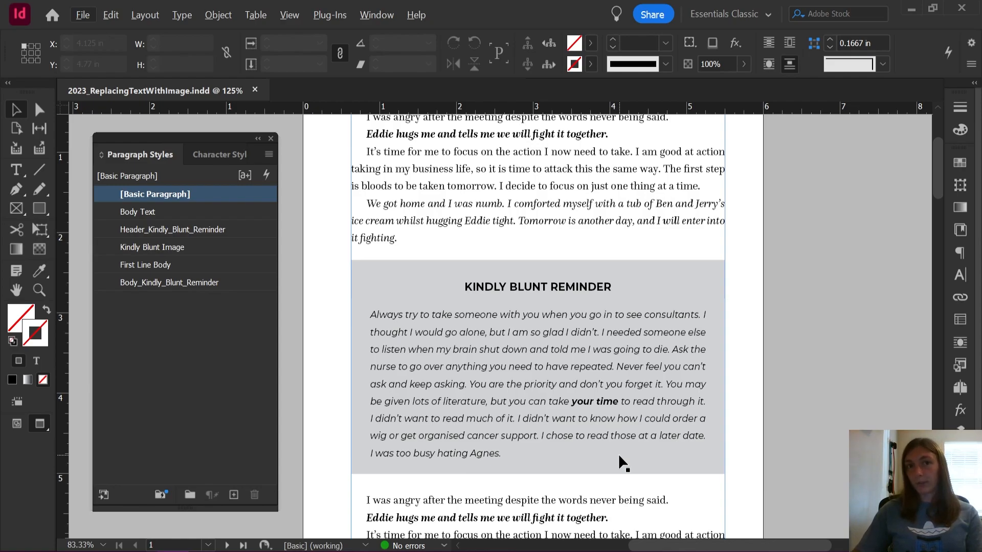
double_click(457, 288)
drag(459, 288, 653, 267)
scroll(653, 267, down, 2)
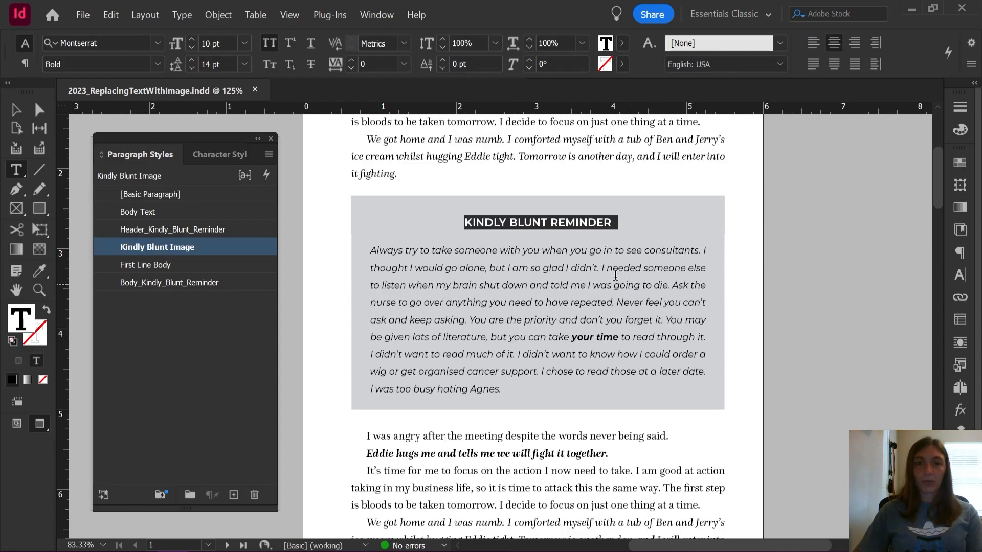
click(468, 221)
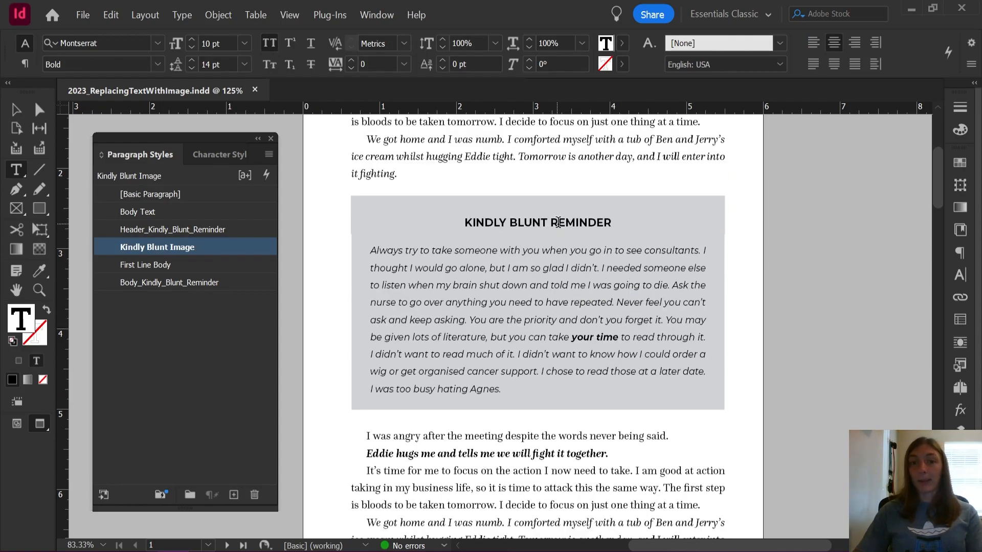
scroll(569, 211, down, 1)
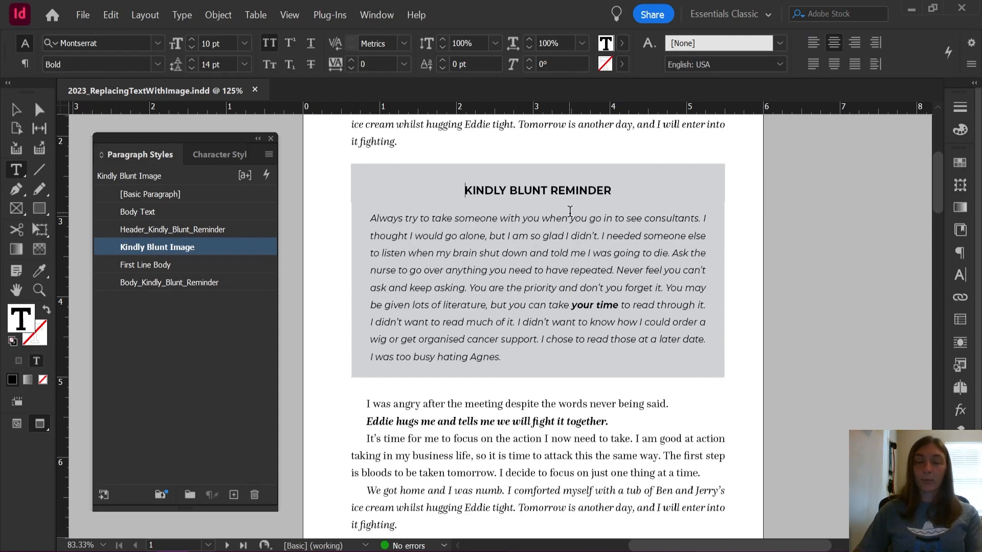
scroll(570, 211, down, 2)
scroll(686, 263, down, 10)
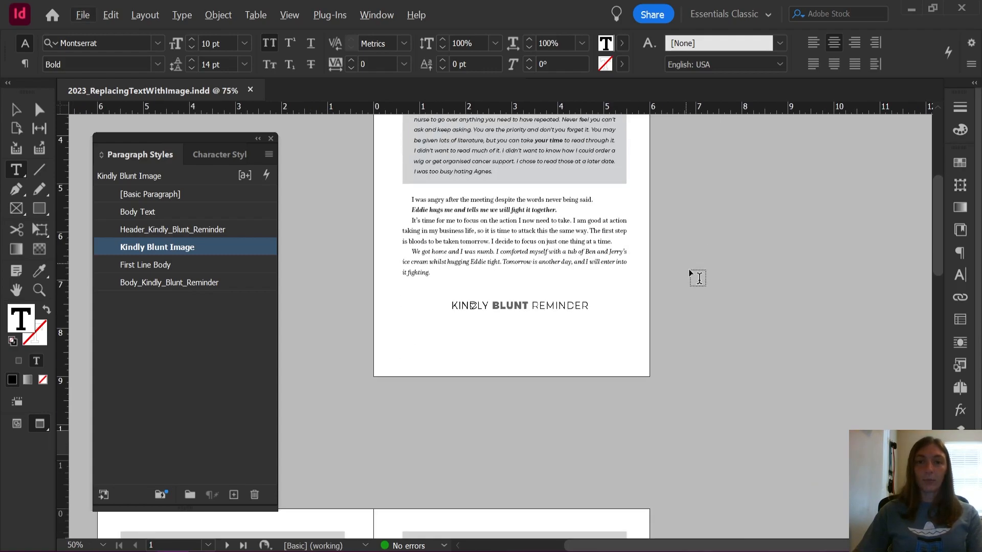
scroll(671, 351, down, 10)
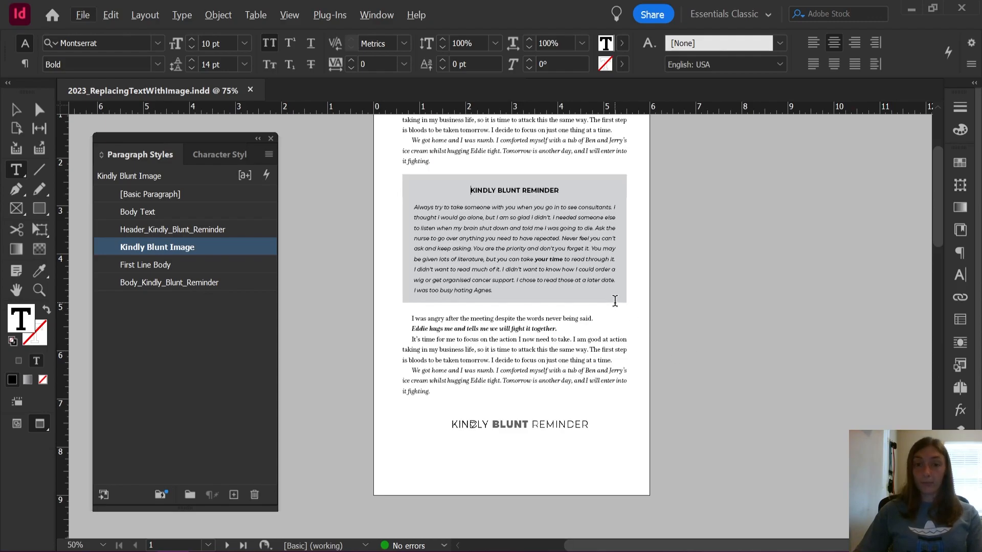
scroll(553, 441, up, 2)
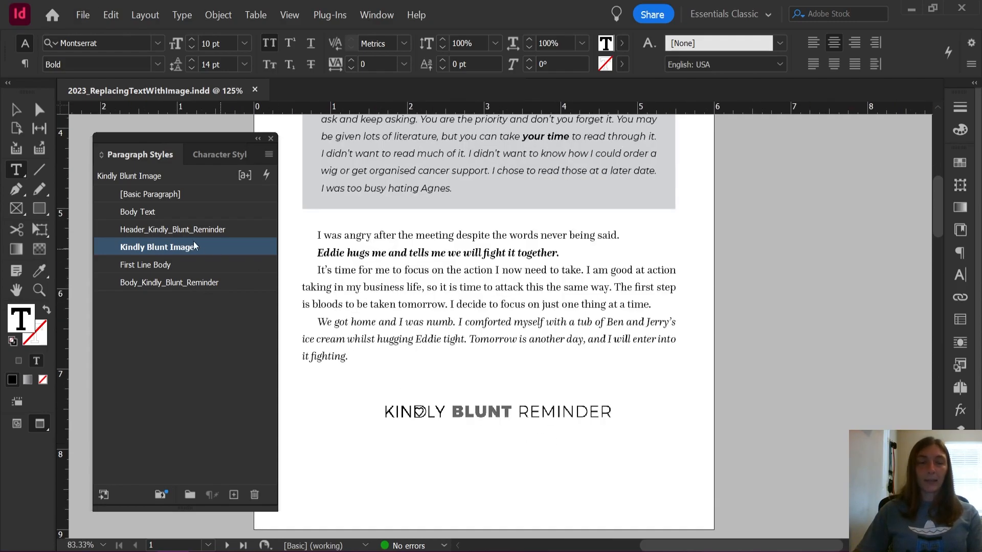
Step: Move the KINDLY BLUNT REMINDER graphic from below the page's text up to the shaded box
click(20, 113)
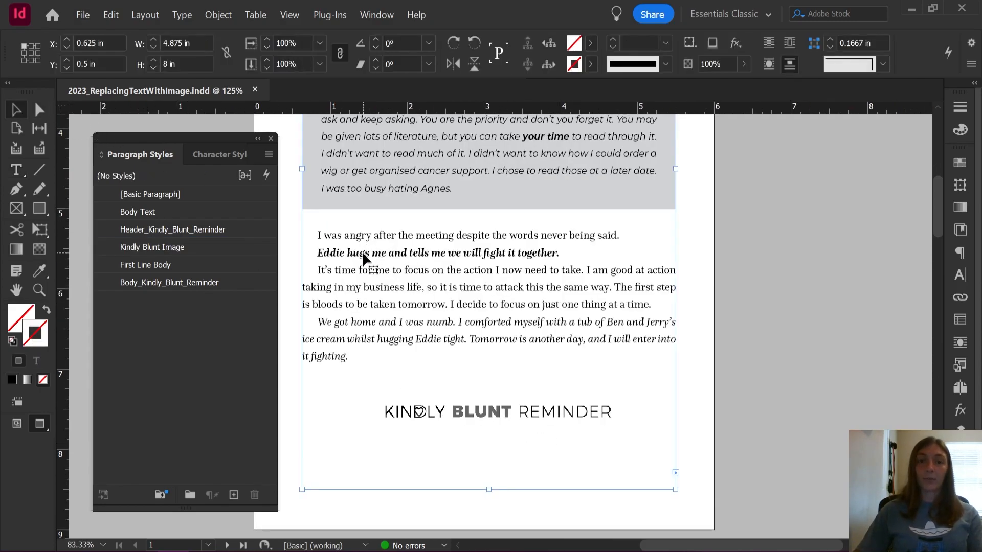
click(445, 406)
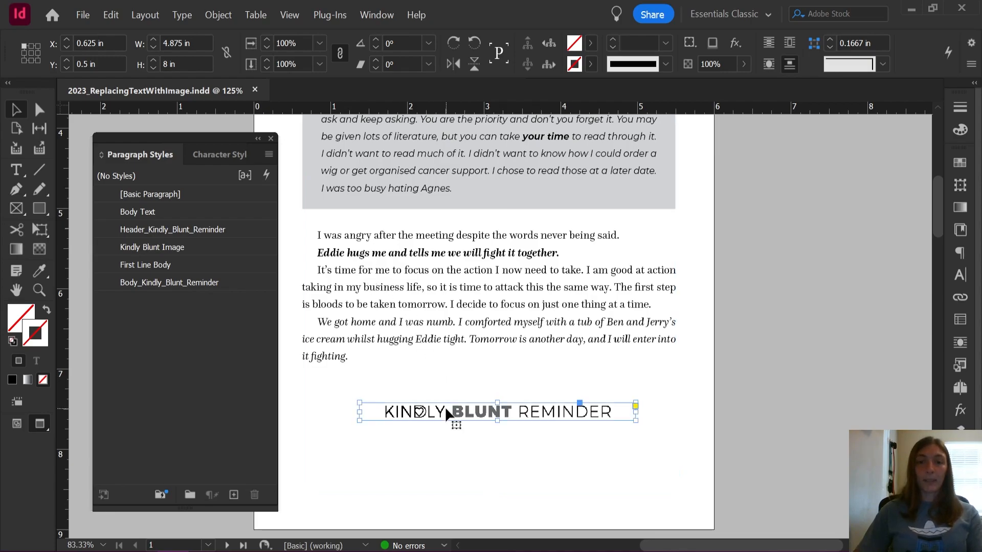
scroll(492, 431, up, 2)
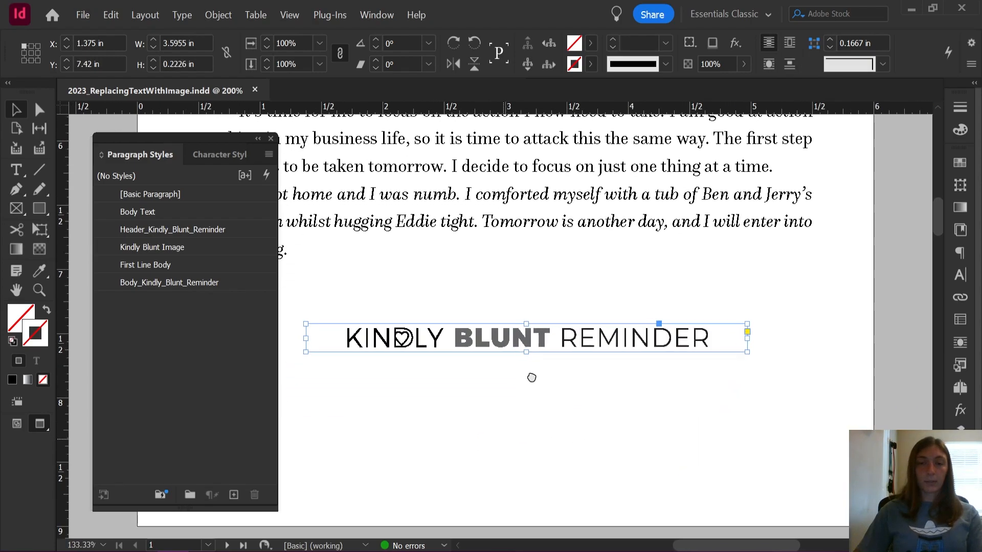
scroll(573, 358, down, 2)
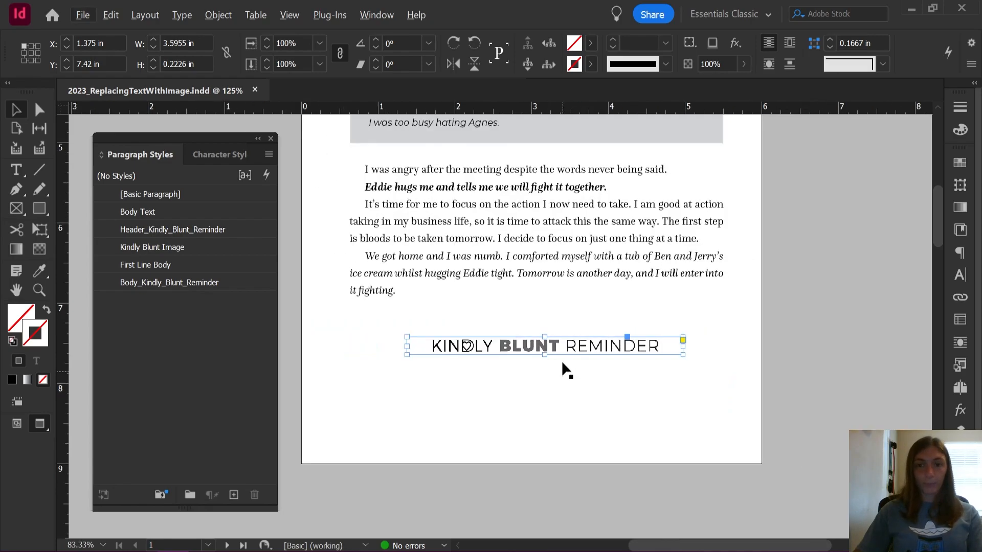
drag(576, 335, 404, 189)
Step: Delete the typed KINDLY BLUNT REMINDER heading in the shaded box and position the graphic in its place
double_click(612, 190)
key(BackSpace)
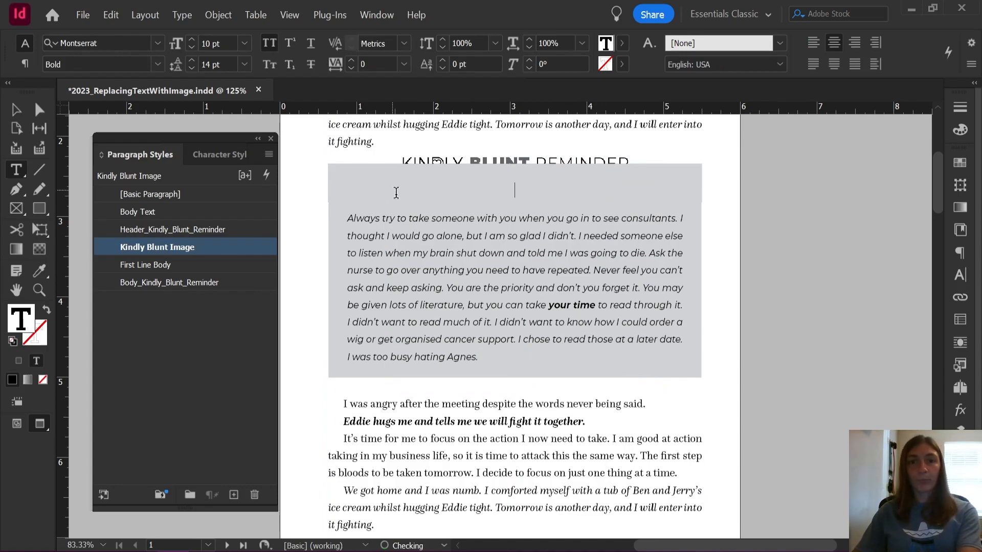
click(346, 215)
key(Escape)
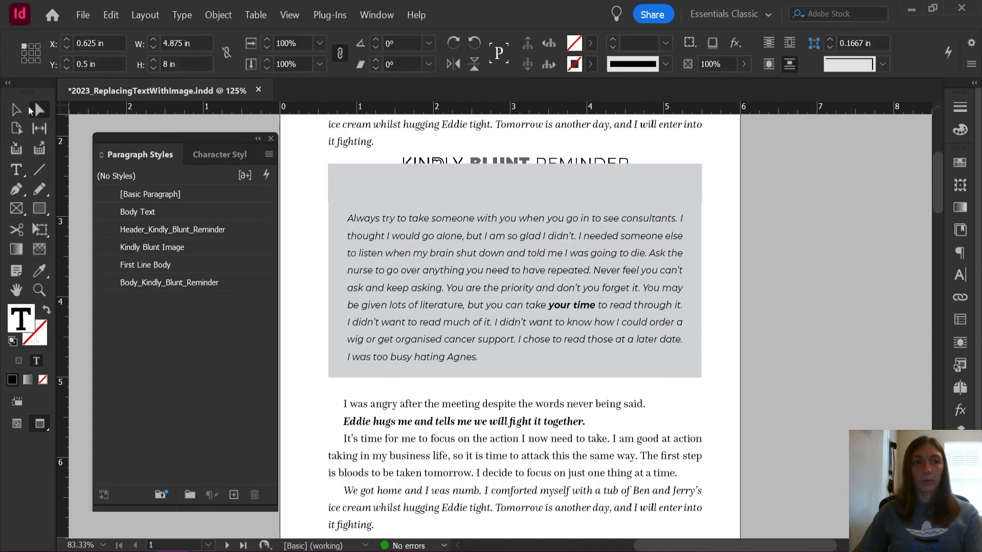
drag(574, 165, 577, 182)
click(808, 237)
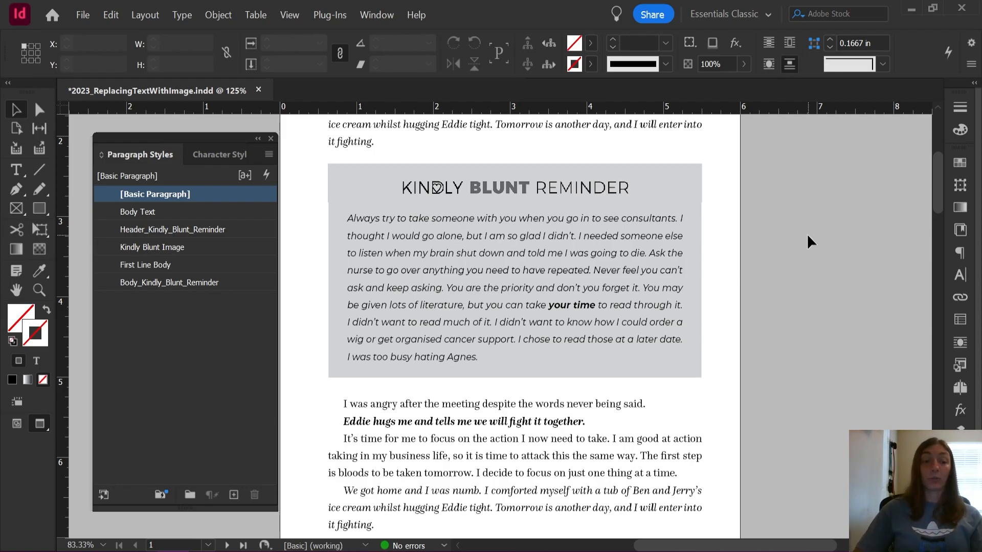
Step: Inspect the placed heading graphic on page 1 and compare it with the typed headings in the shaded boxes on the following pages
click(607, 181)
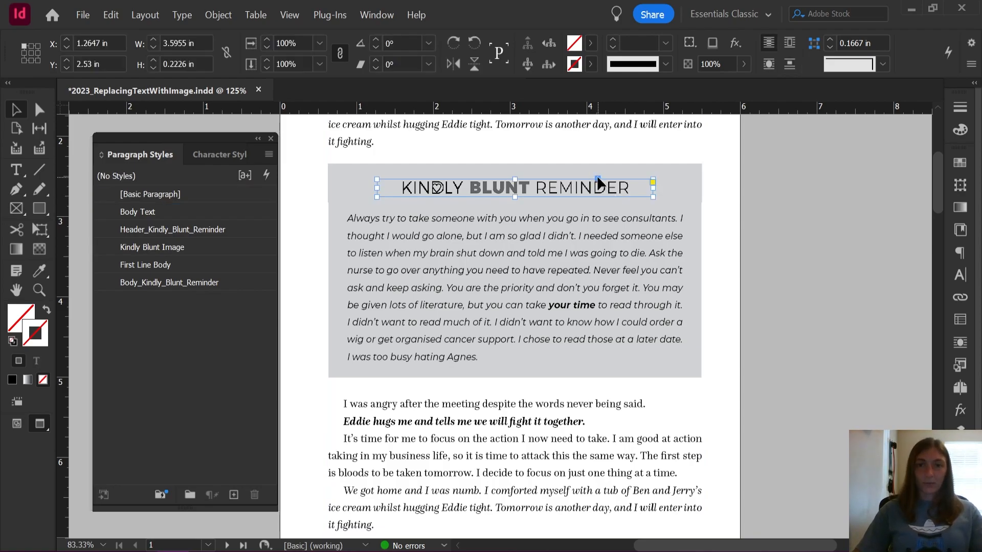
drag(474, 218, 346, 224)
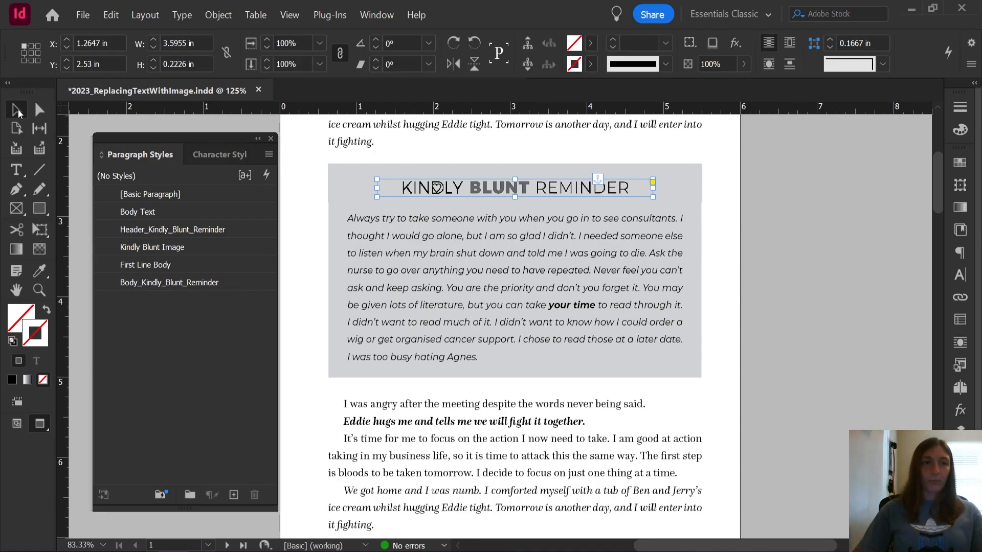
click(738, 237)
key(ctrl+minus)
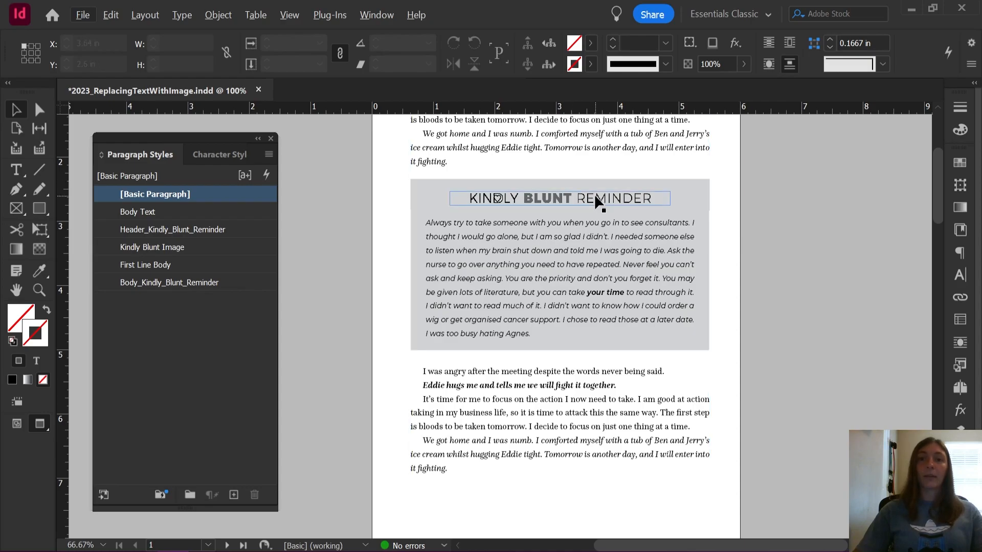
scroll(603, 204, down, 10)
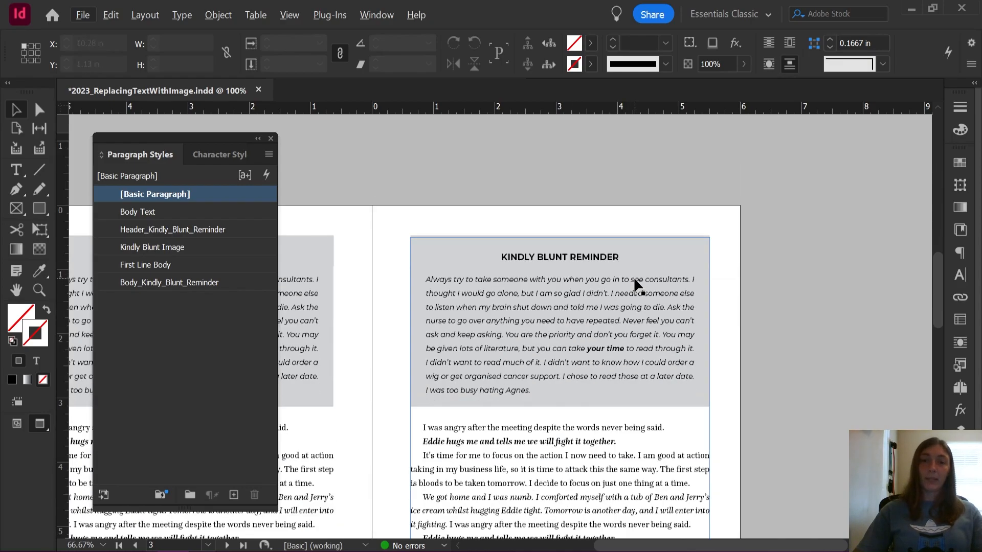
drag(450, 325, 564, 226)
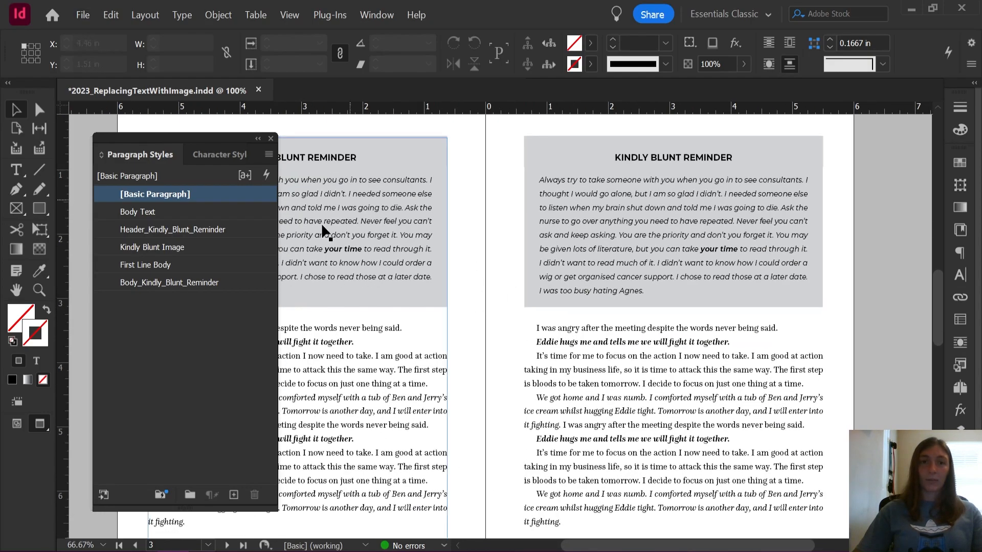
drag(446, 527, 557, 176)
drag(511, 386, 627, 202)
drag(711, 153, 613, 323)
drag(711, 173, 661, 377)
scroll(661, 378, up, 10)
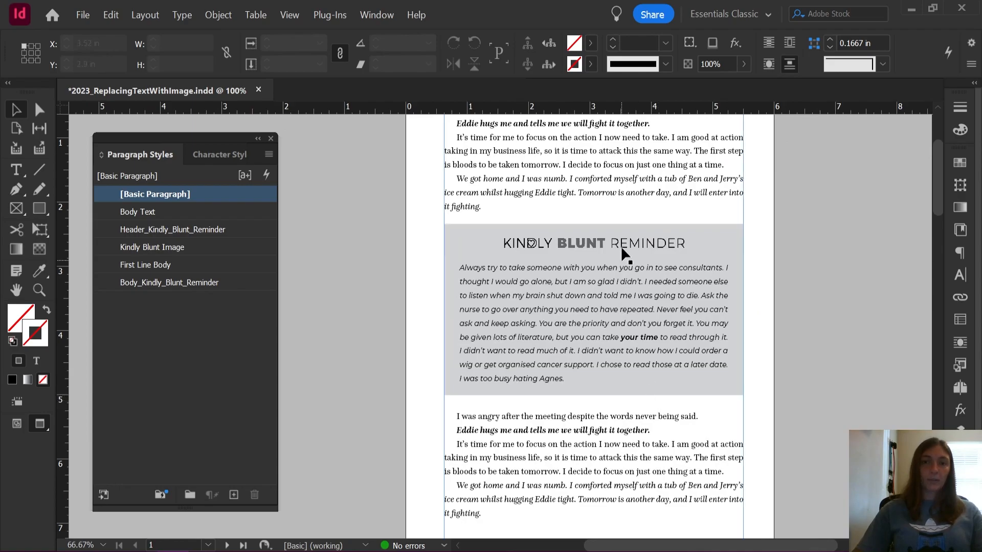
scroll(621, 247, up, 1)
key(alt)
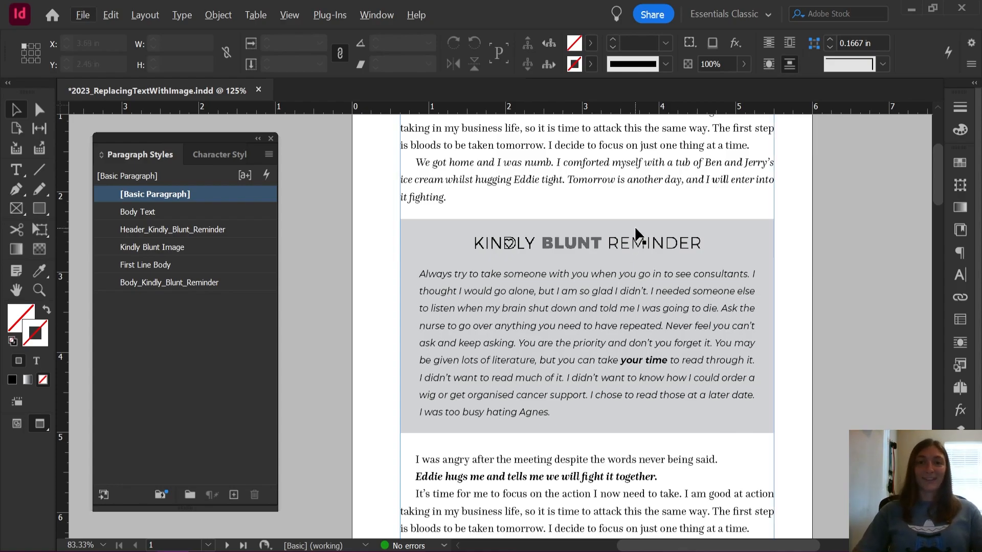
scroll(636, 228, down, 1)
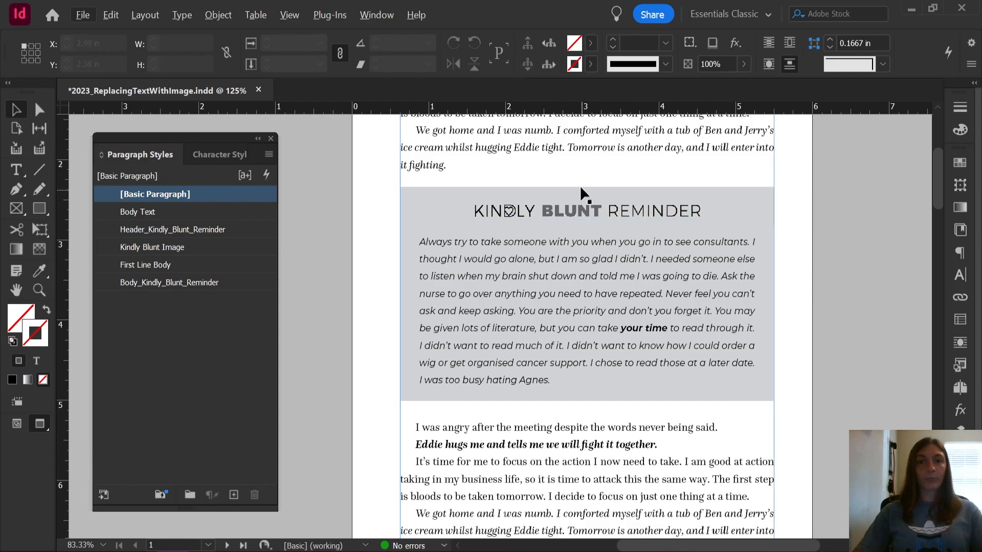
Step: Create a new paragraph style with nothing selected and name it Inline Image Shaded
double_click(556, 166)
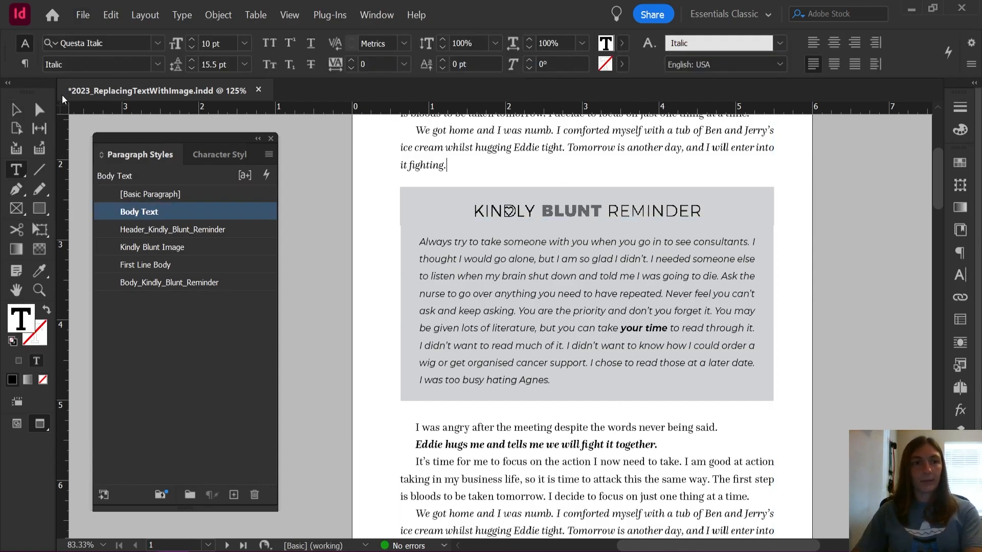
click(16, 110)
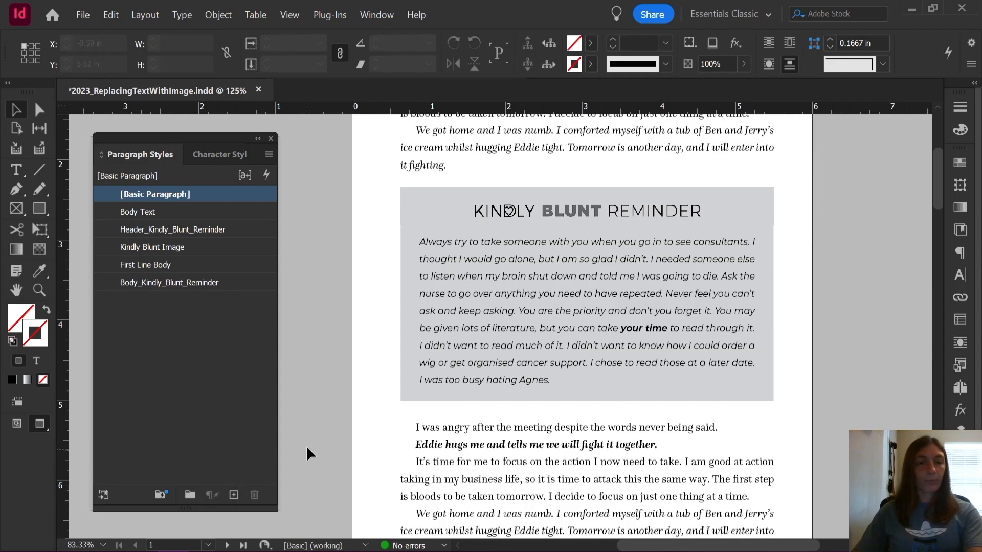
key(super+plus)
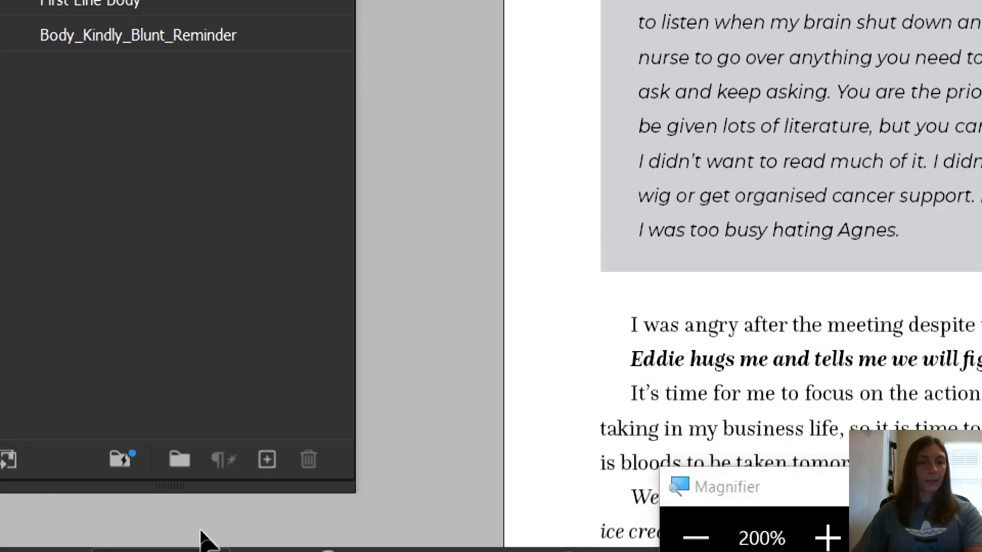
key(super+minus)
click(267, 459)
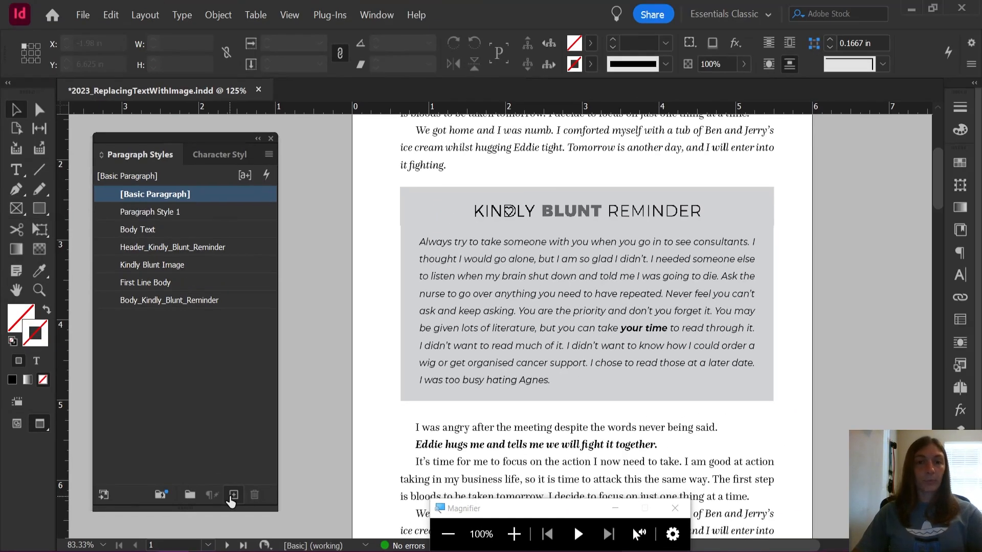
double_click(159, 215)
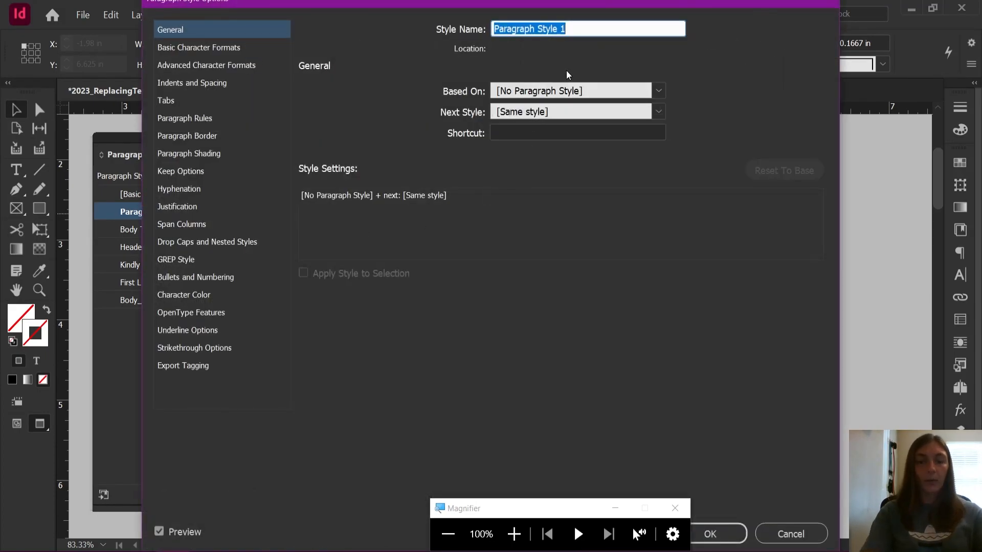
text(Inline Image)
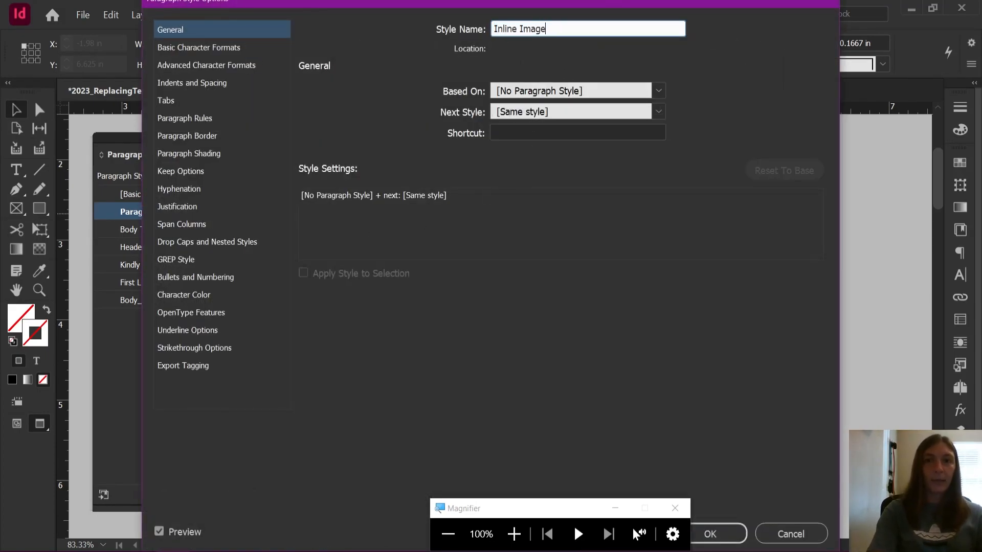
text( Sh)
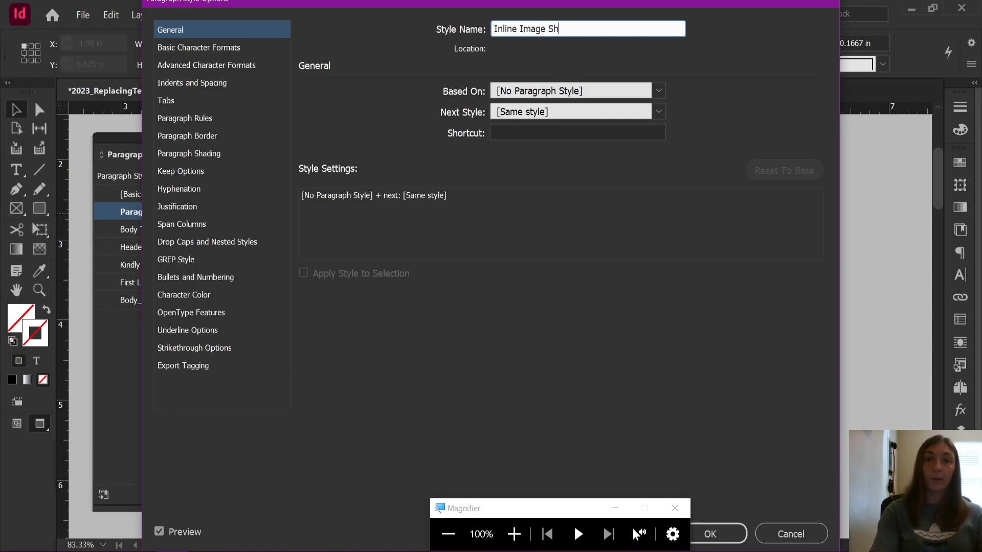
text(aded)
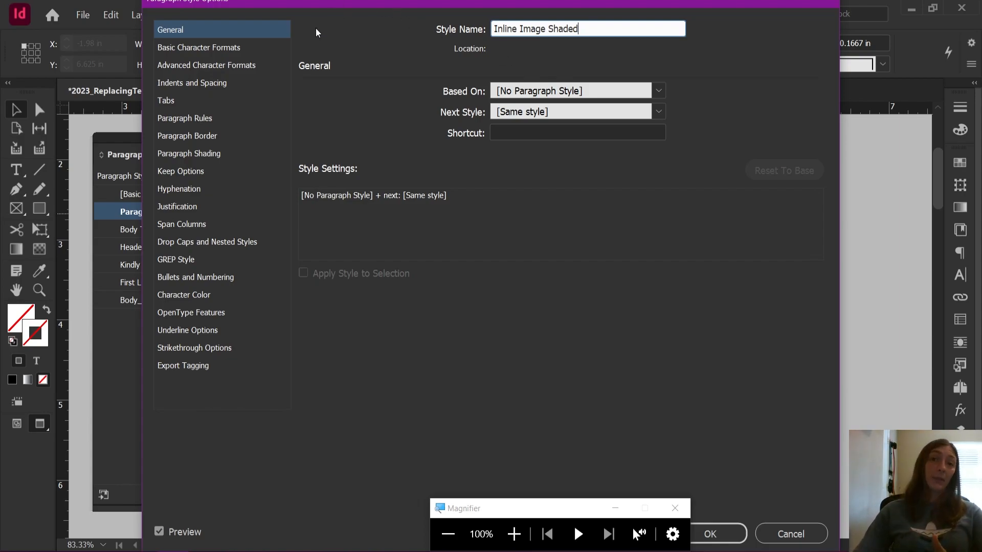
Step: Set the Inline Image Shaded style's alignment to Center and save its options
click(218, 82)
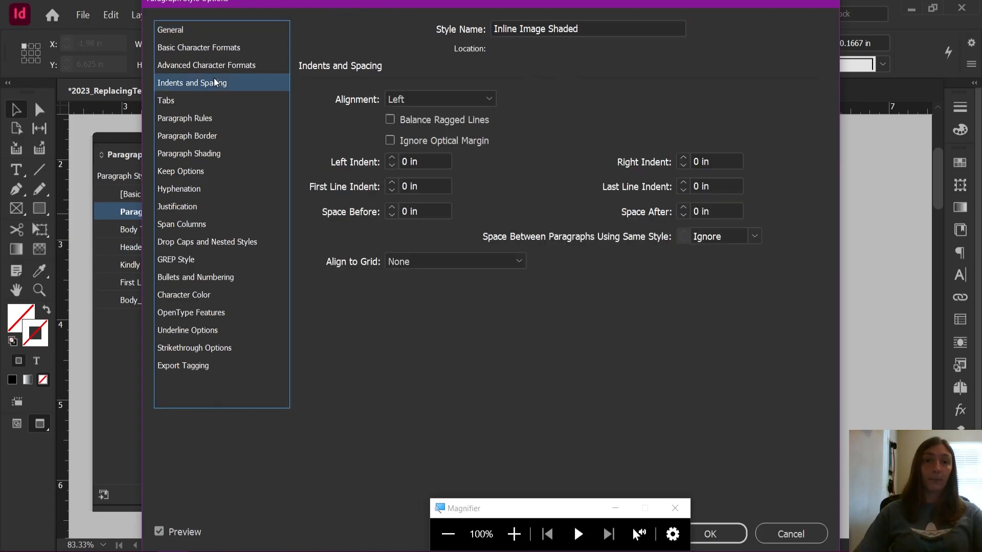
click(439, 97)
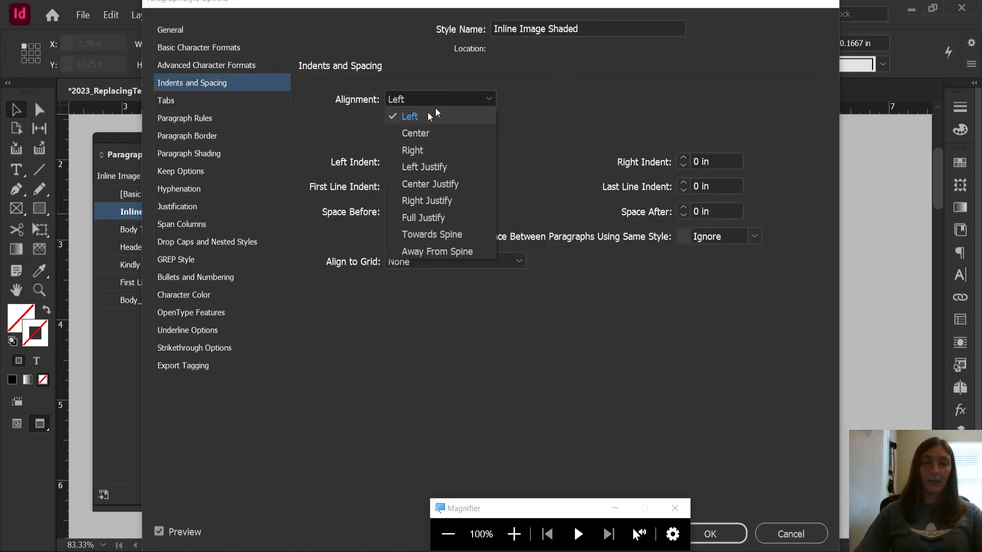
click(424, 136)
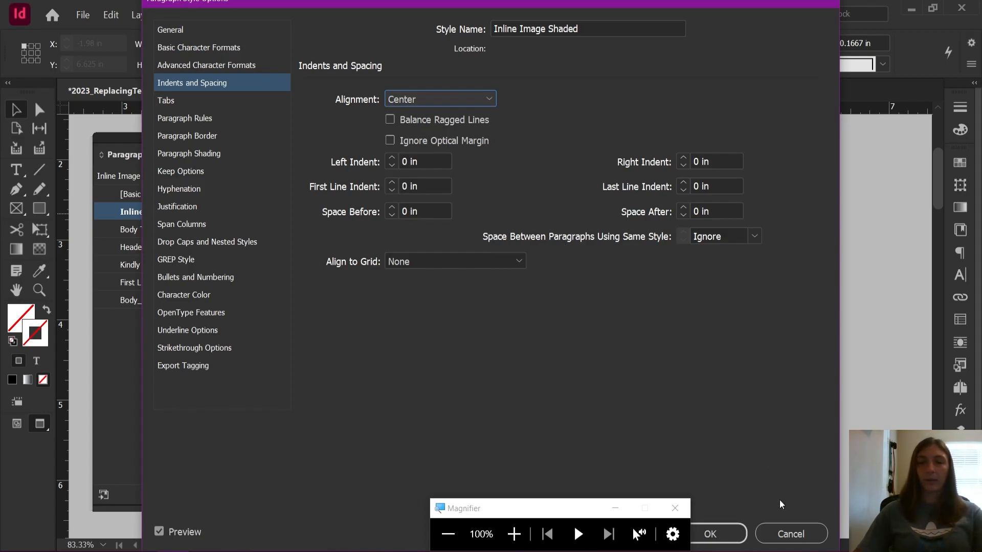
drag(558, 510, 576, 551)
click(704, 535)
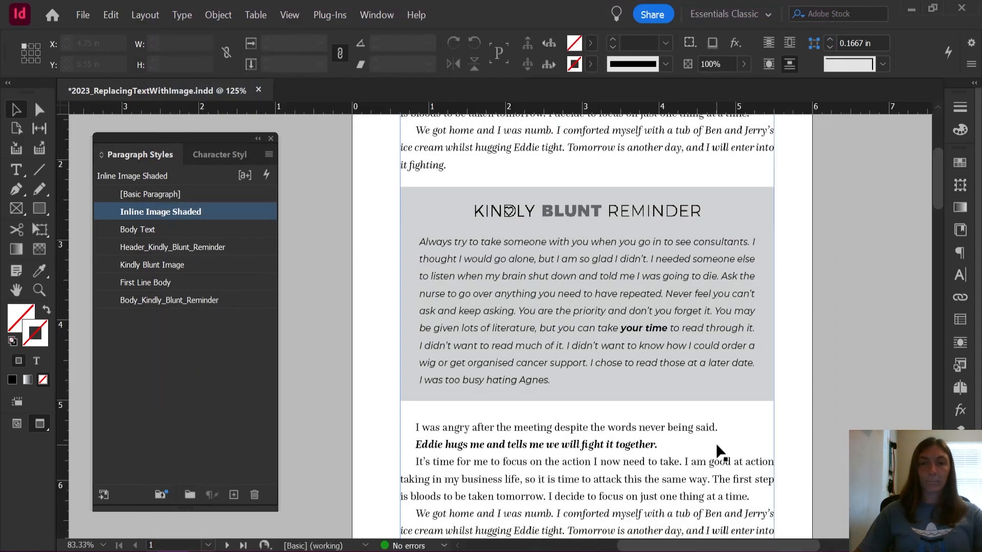
Step: Add an empty paragraph below the text ending "it fighting." and apply the Inline Image Shaded style to it
double_click(541, 172)
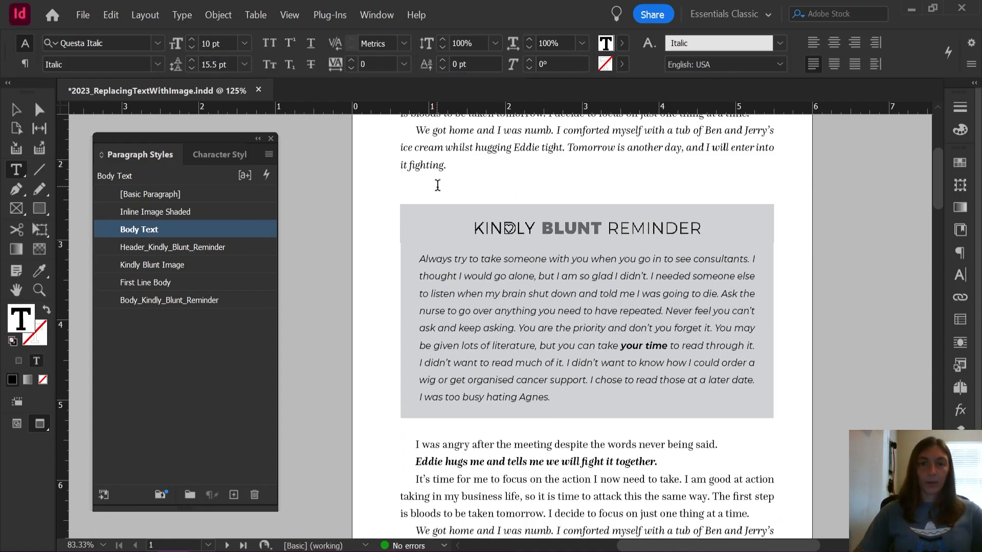
click(422, 185)
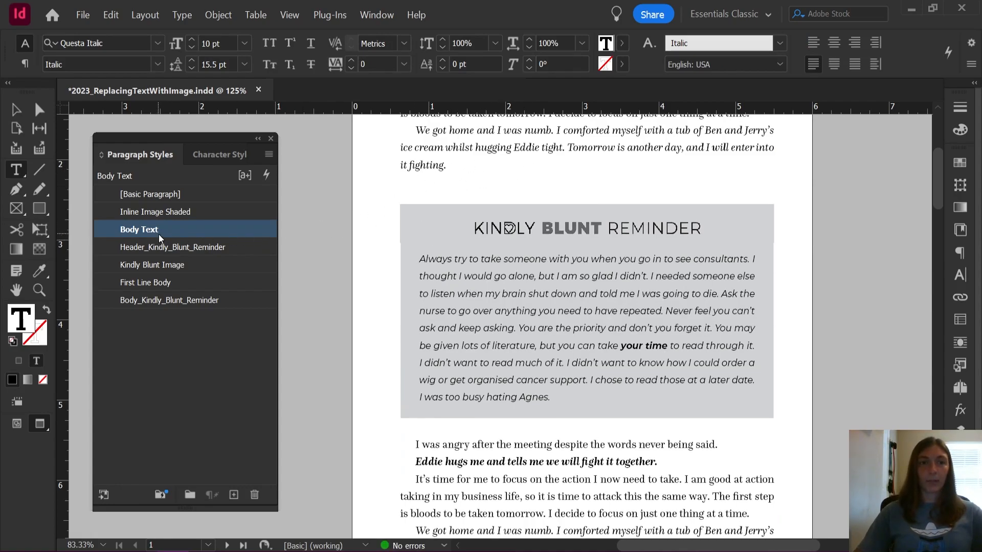
click(158, 214)
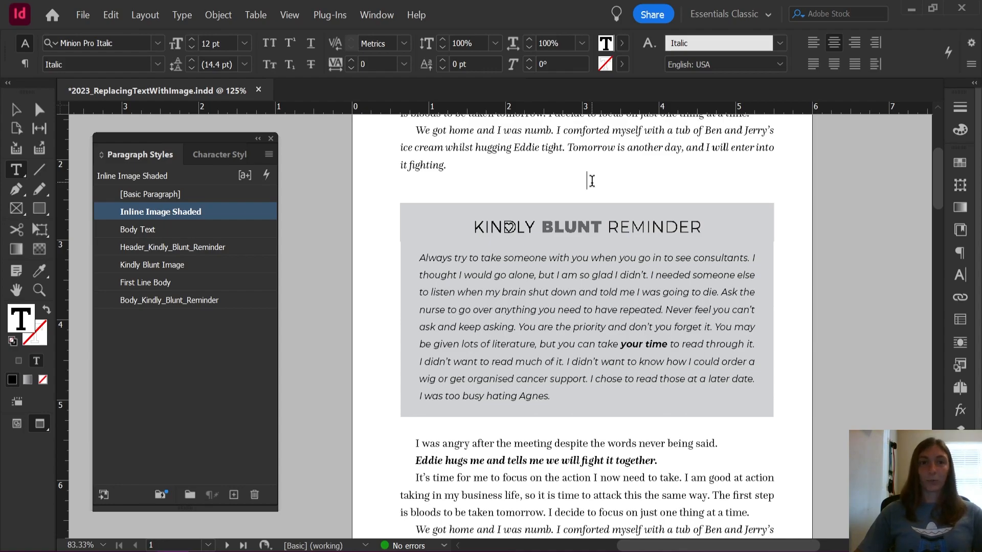
Step: Place Kindly Blunt Observation.ai inline in the empty paragraph, cropped to Bounding Box (Visible Layers Only) with a transparent background
click(84, 14)
click(109, 178)
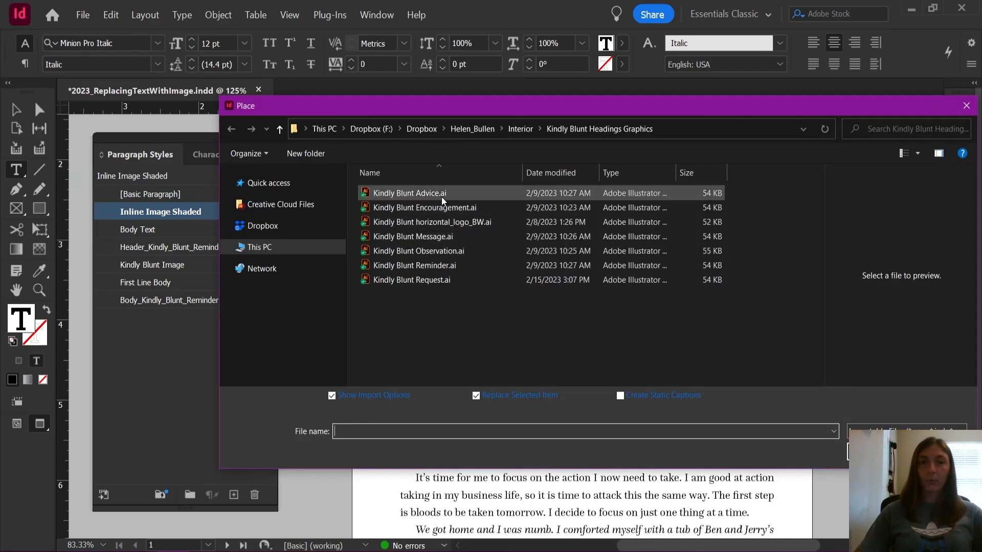
click(443, 252)
click(877, 453)
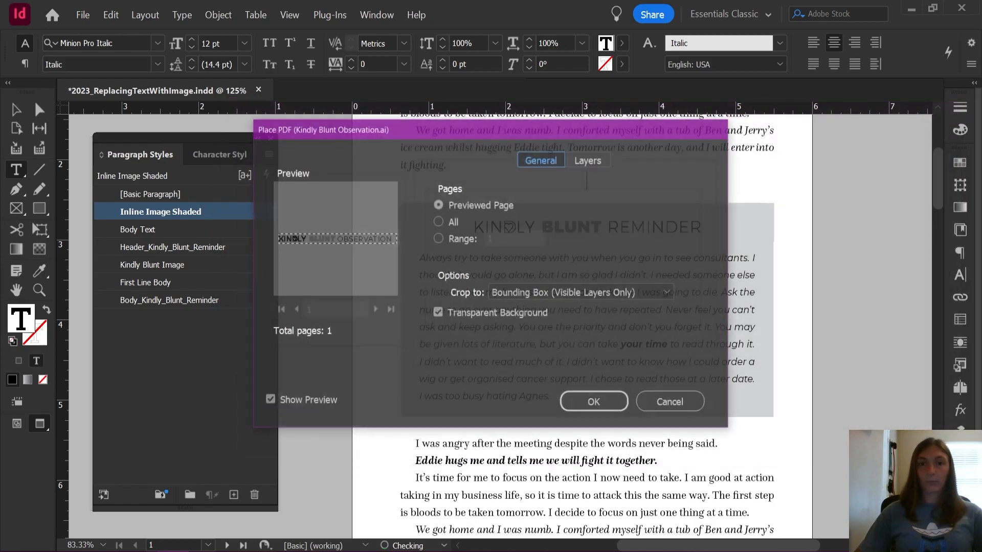
click(577, 405)
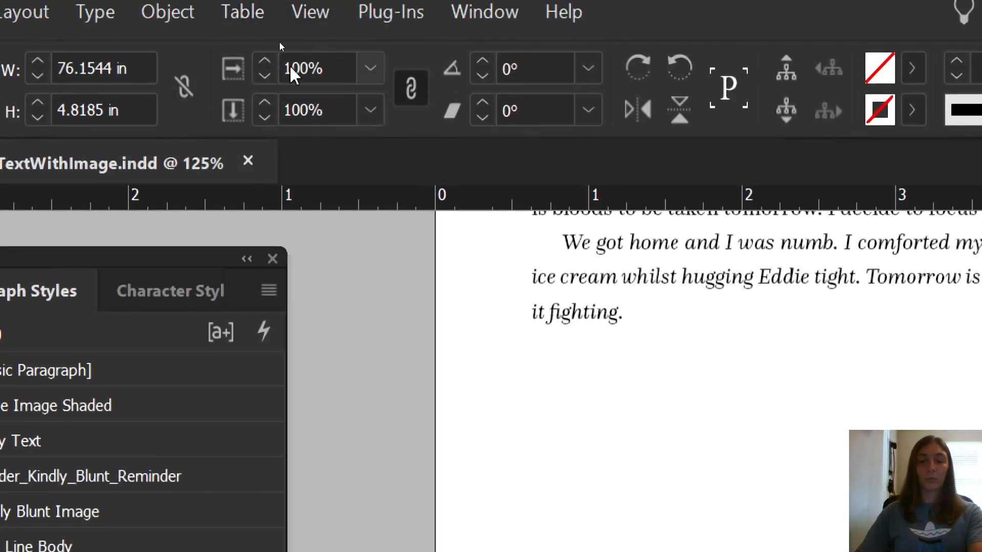
Step: Shrink the placed KINDLY BLUNT OBSERVATION graphic by scaling it to 25% twice and once to 50%
click(370, 110)
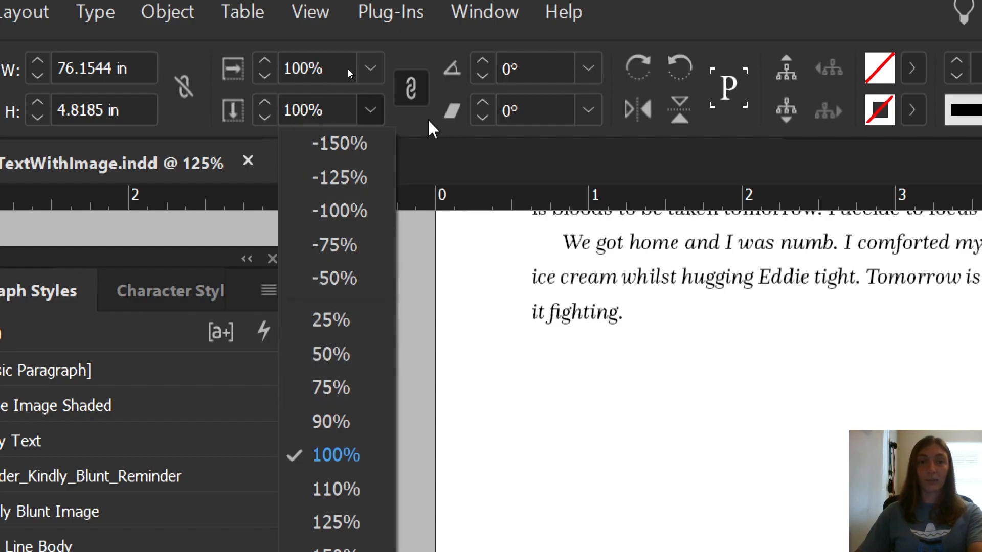
click(331, 324)
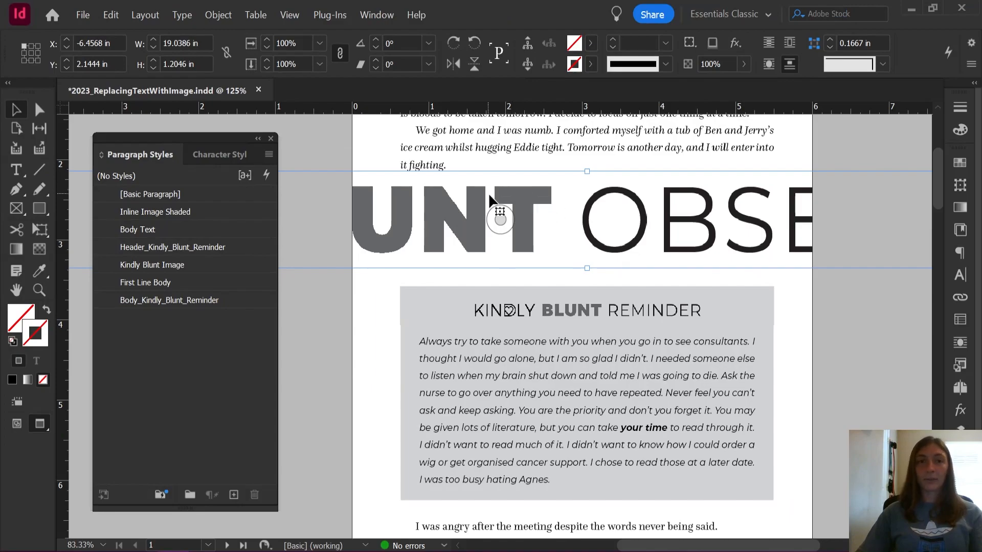
click(321, 66)
click(313, 162)
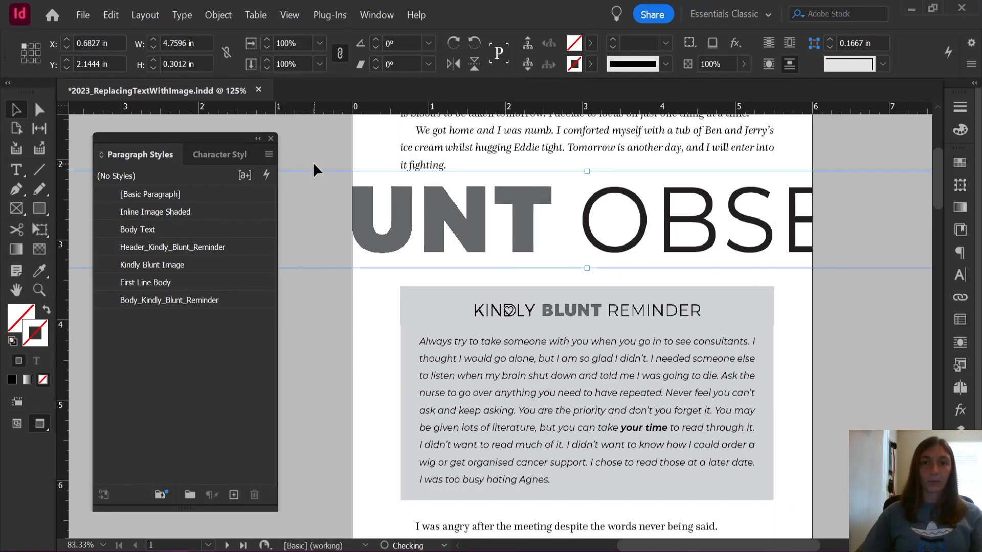
click(320, 65)
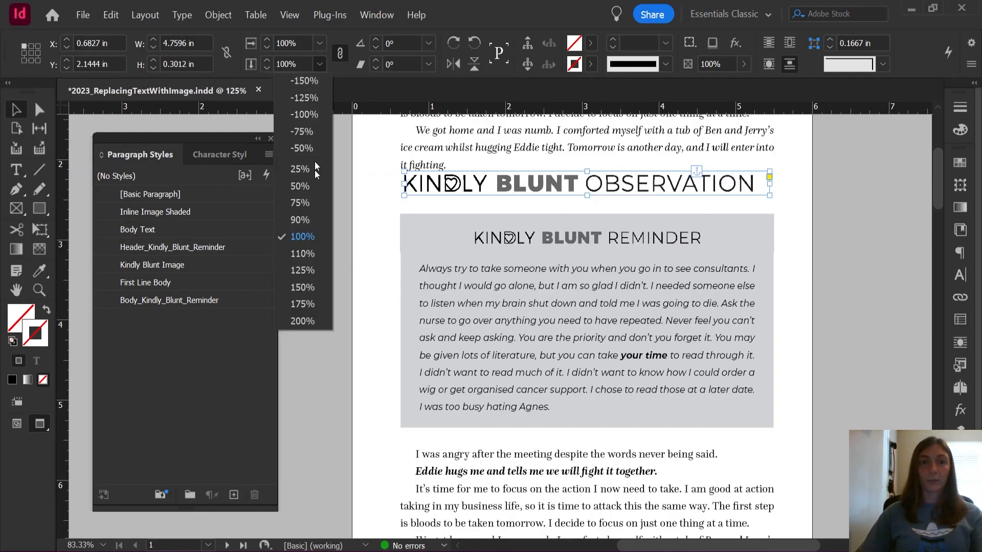
click(314, 188)
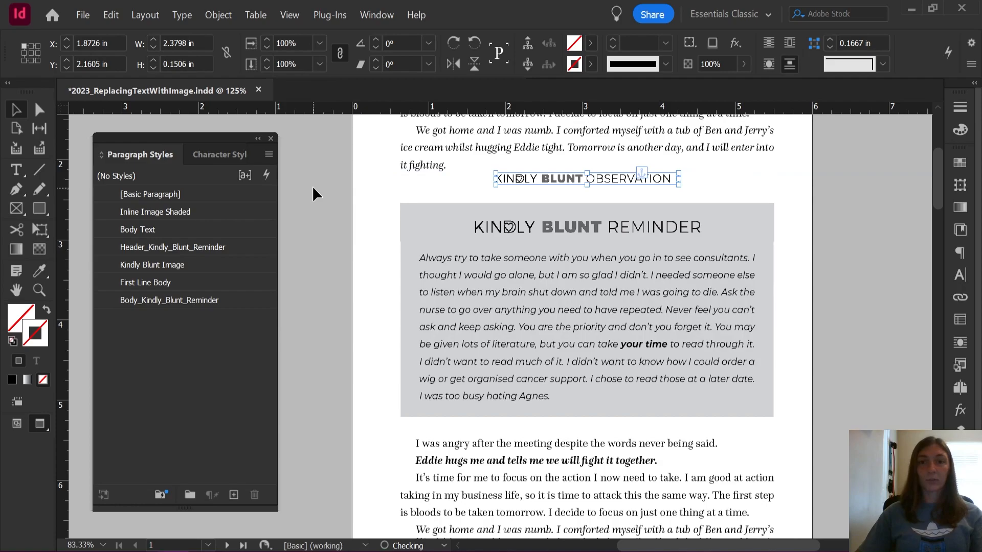
Step: Enlarge the KINDLY BLUNT OBSERVATION graphic by scaling it to 110% twice, and deselect it
click(322, 61)
click(299, 260)
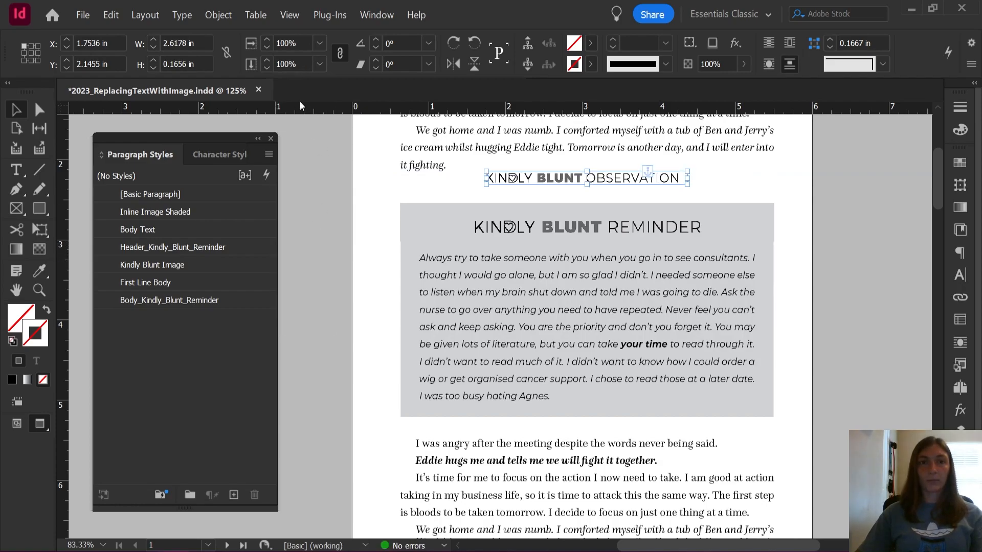
click(320, 64)
click(303, 254)
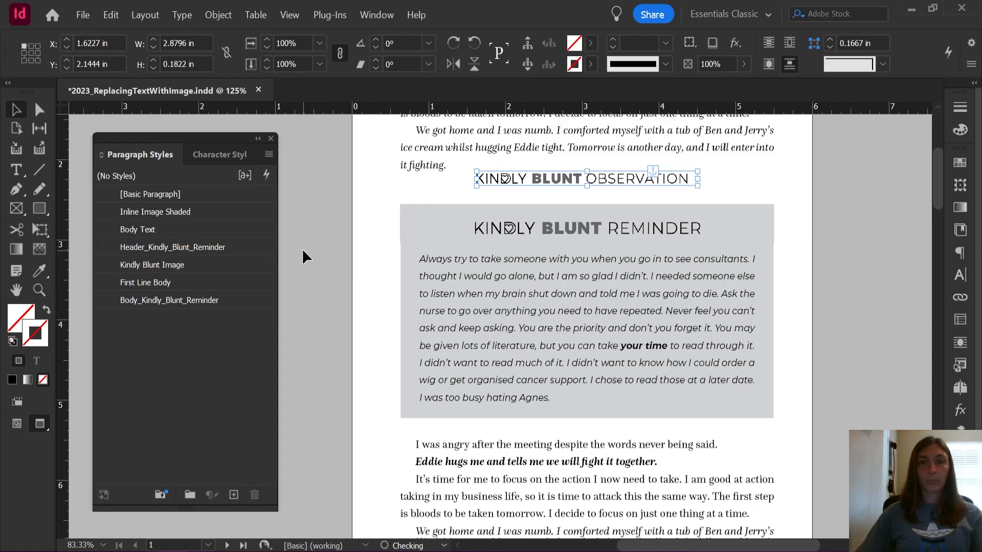
click(788, 190)
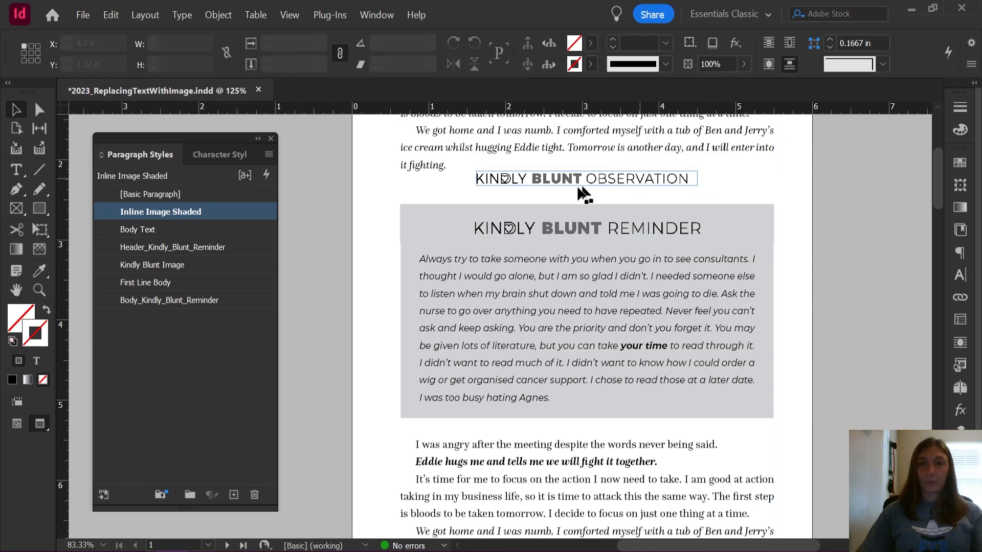
Step: Turn on paragraph shading in the Inline Image Shaded style with a 50% Black tint and save the style
double_click(161, 212)
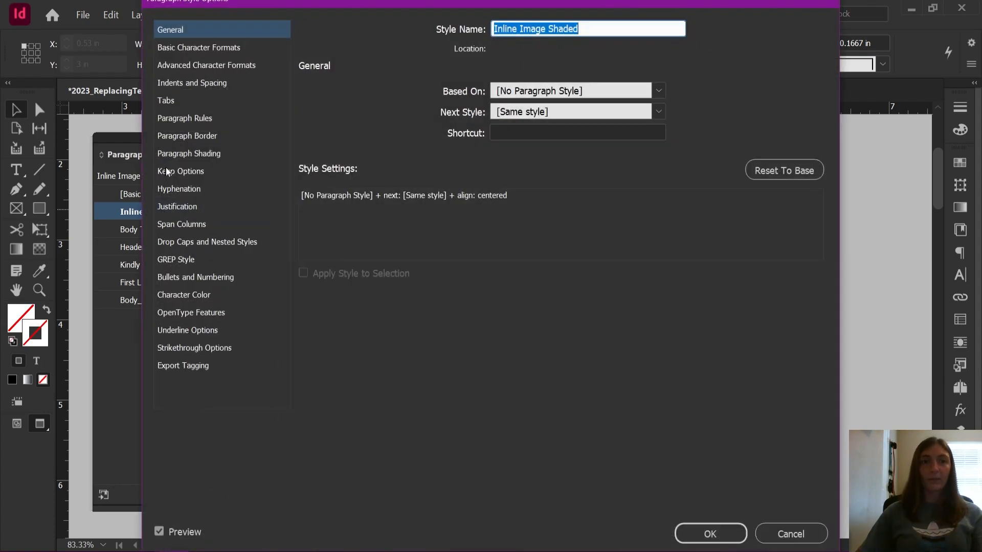
click(186, 148)
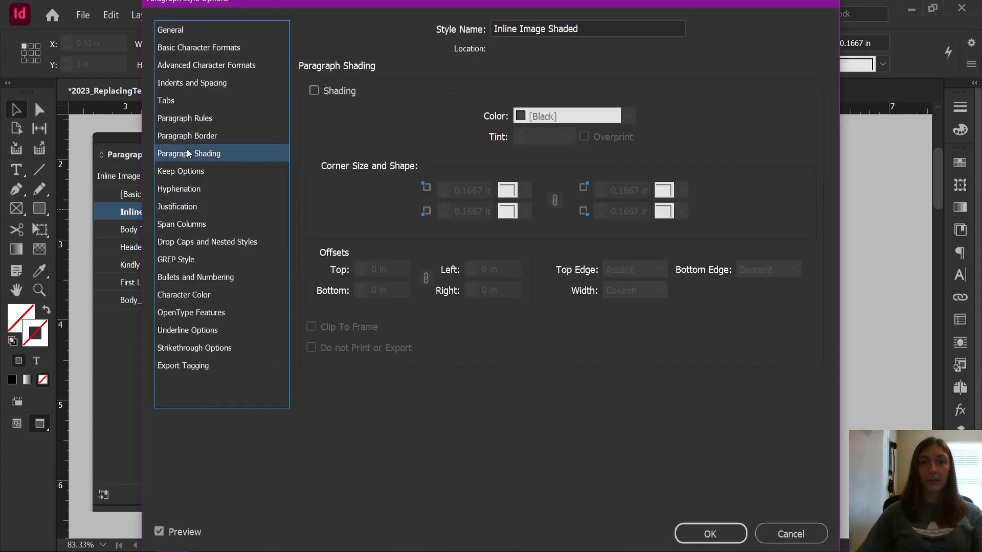
click(335, 91)
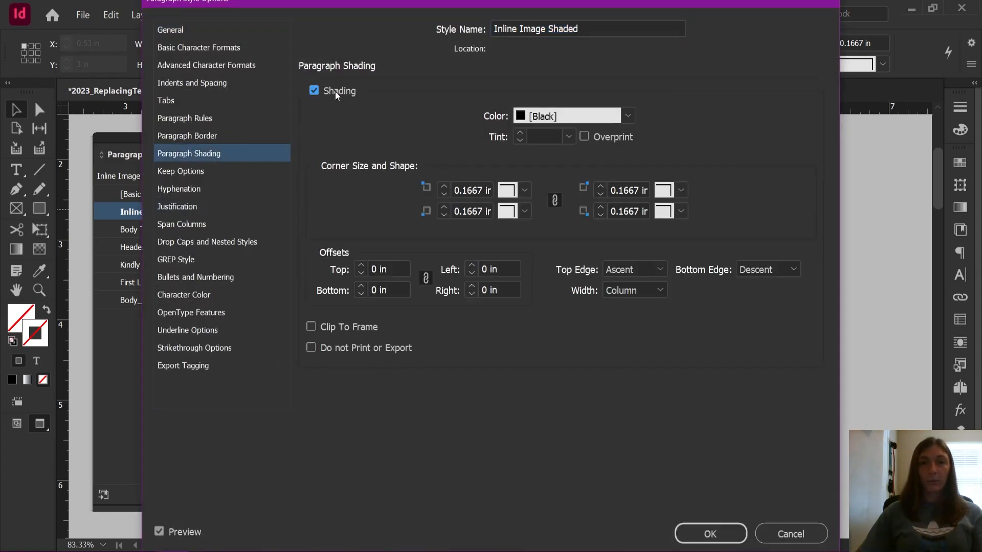
click(571, 137)
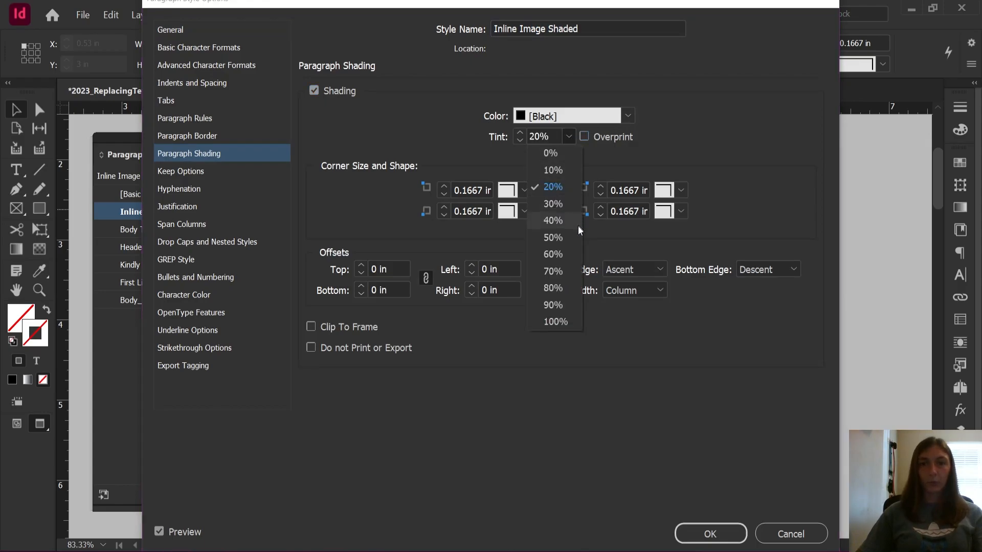
click(566, 239)
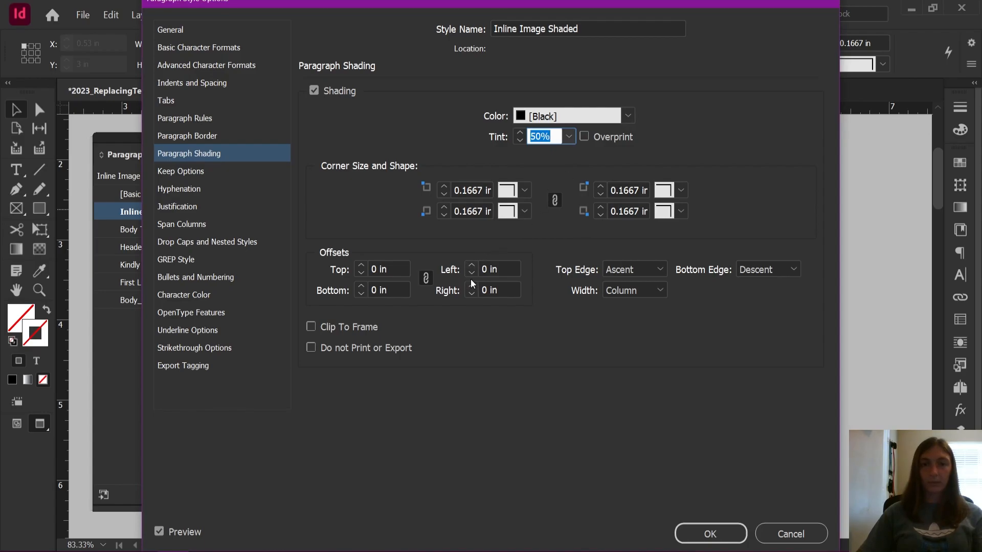
click(715, 527)
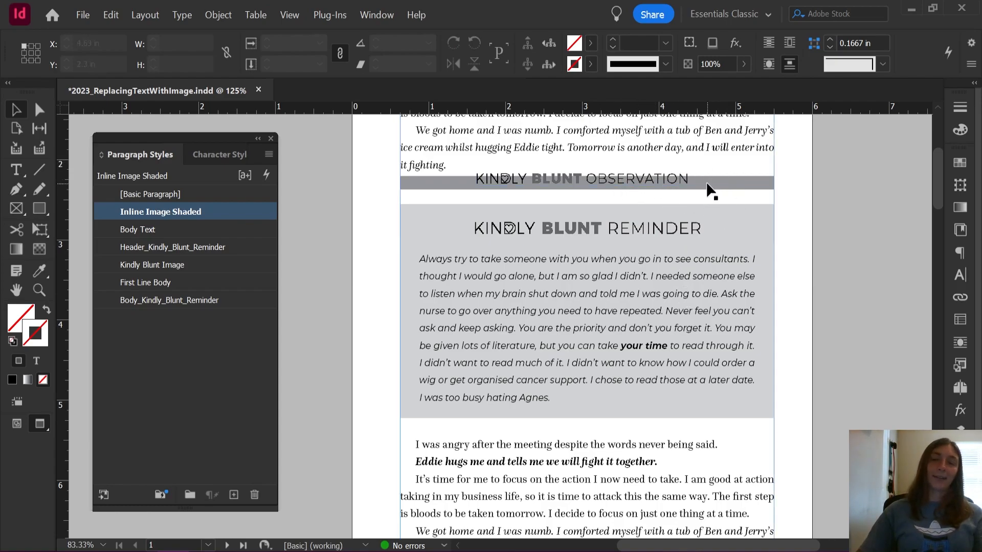
Step: Check the paragraph shading tint and offsets of the Body_Kindly_Blunt_Reminder style used in the shaded box, leaving nothing selected
click(719, 271)
double_click(719, 267)
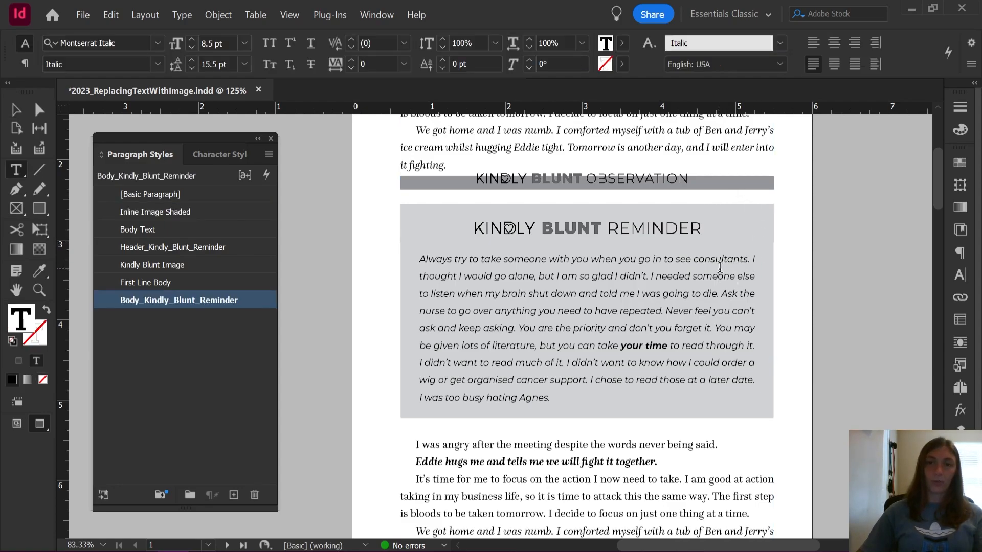
click(16, 108)
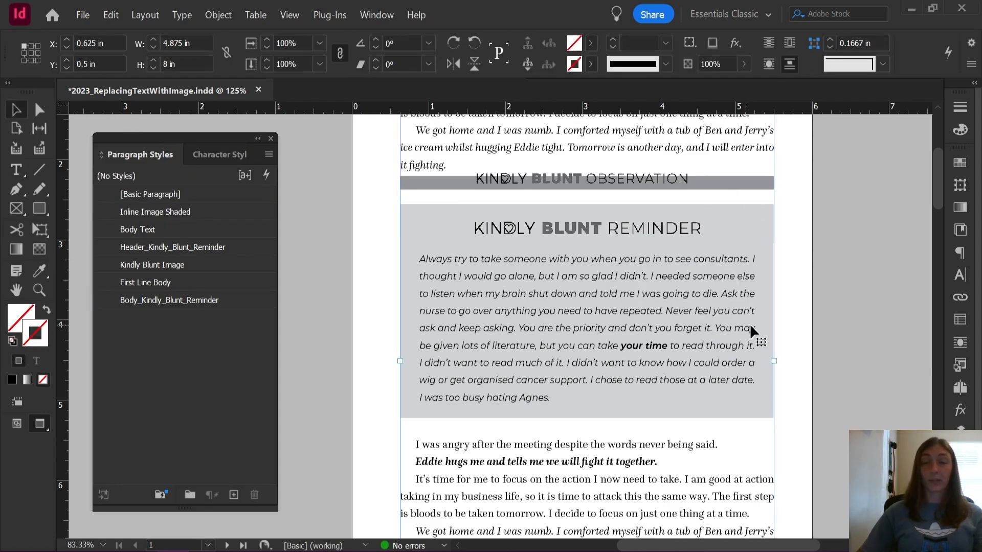
click(808, 252)
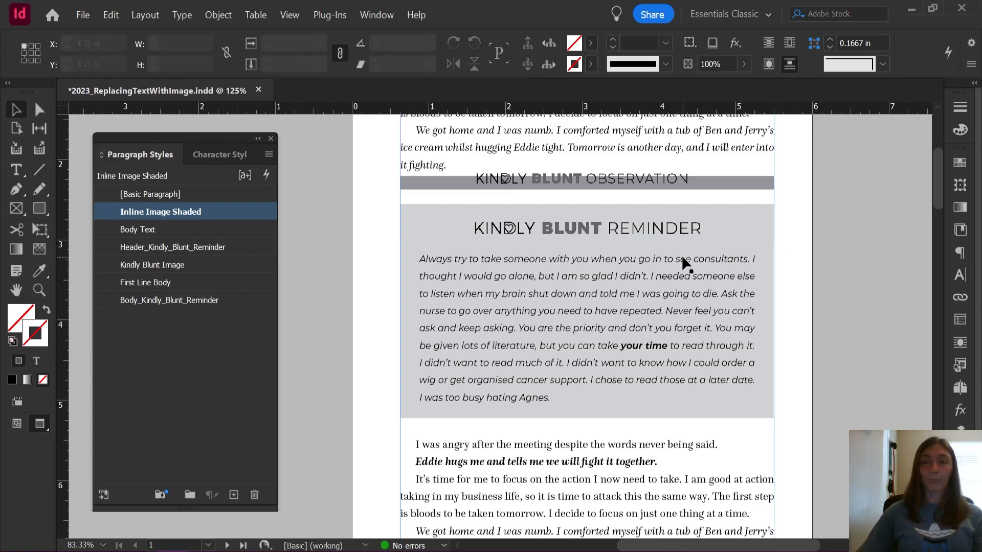
double_click(655, 274)
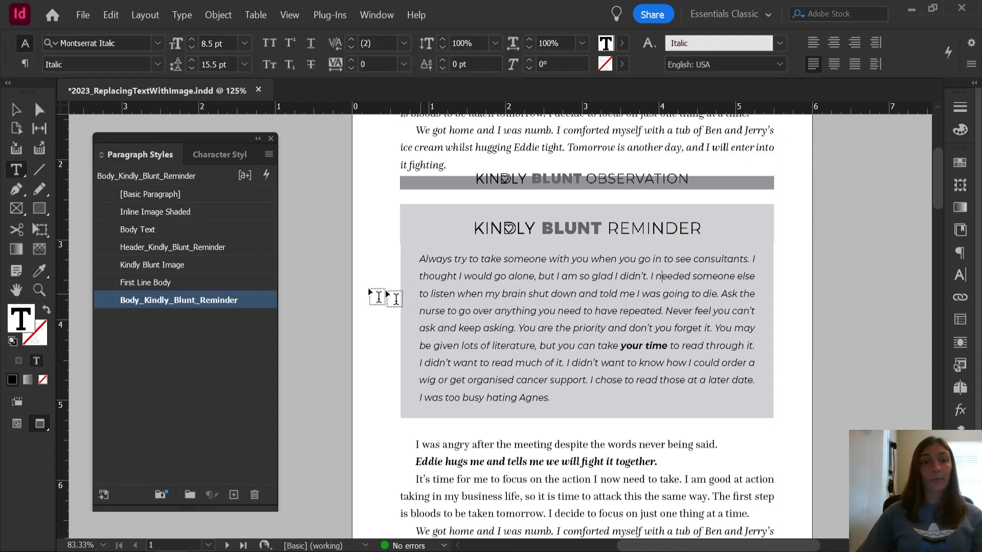
double_click(216, 303)
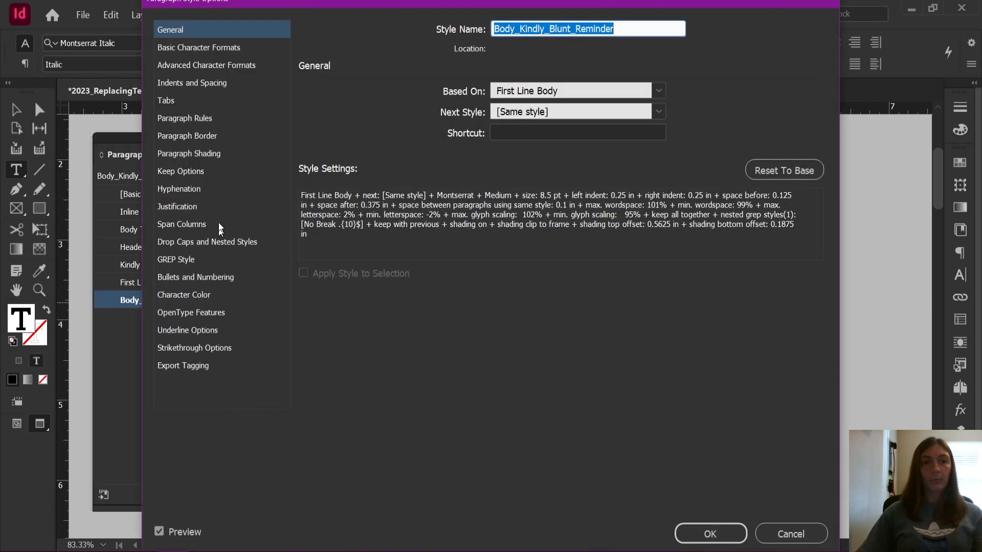
click(196, 153)
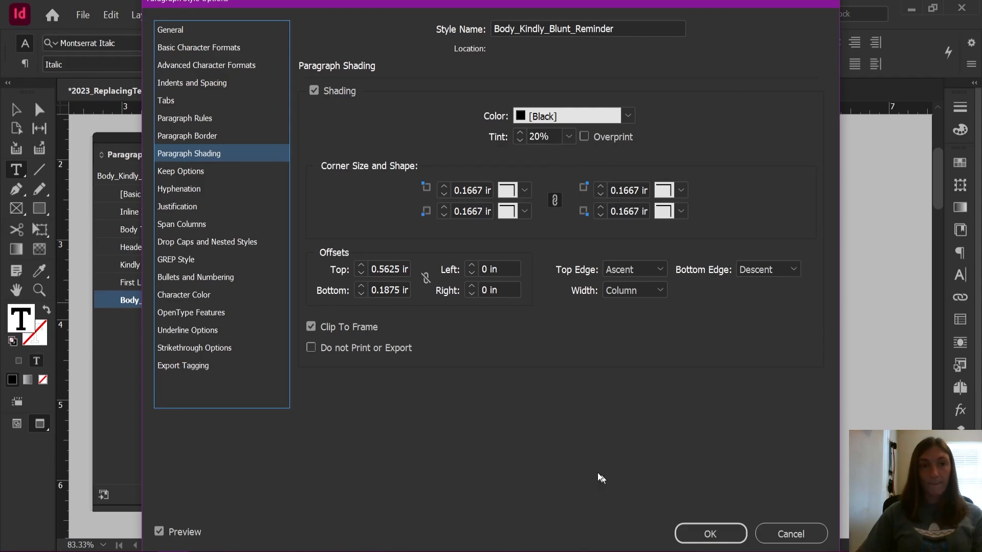
click(709, 534)
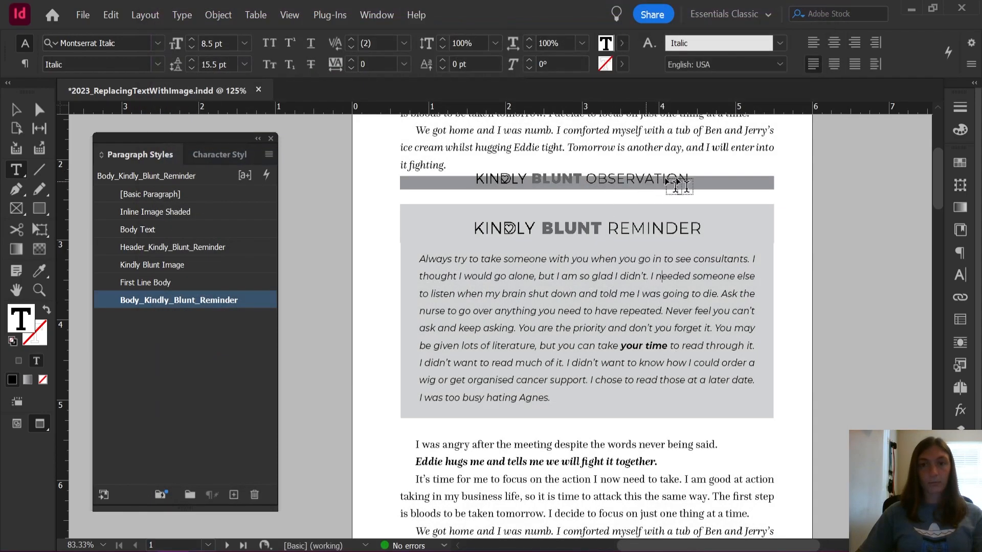
key(Escape)
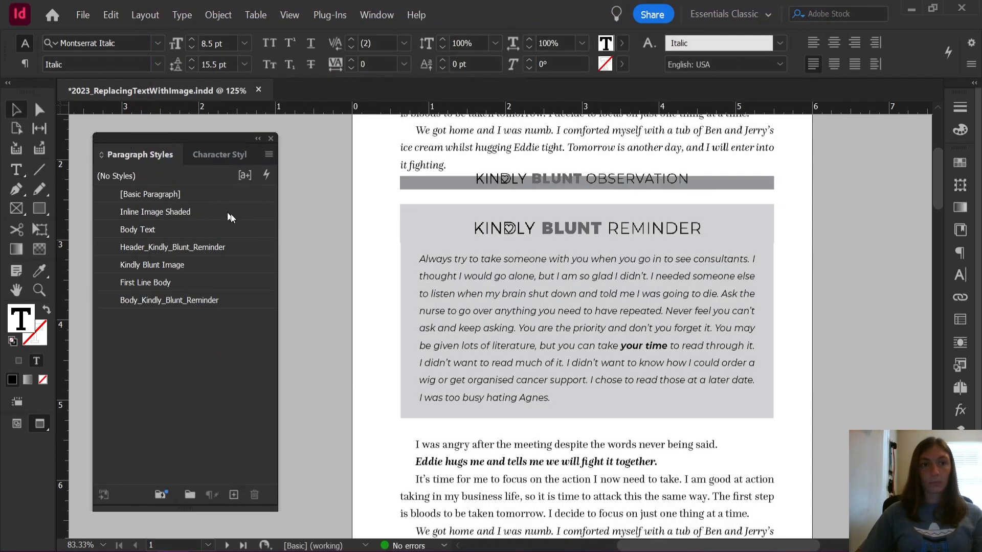
click(319, 221)
Step: In the Inline Image Shaded style's paragraph shading, unlink the offsets and set the top offset to 0.5625 in
click(202, 213)
double_click(201, 212)
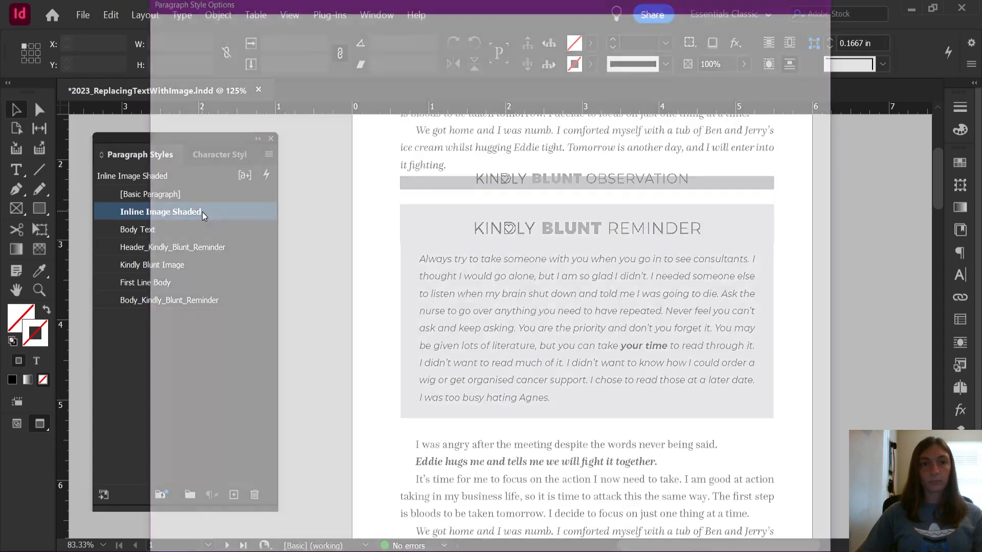
click(200, 152)
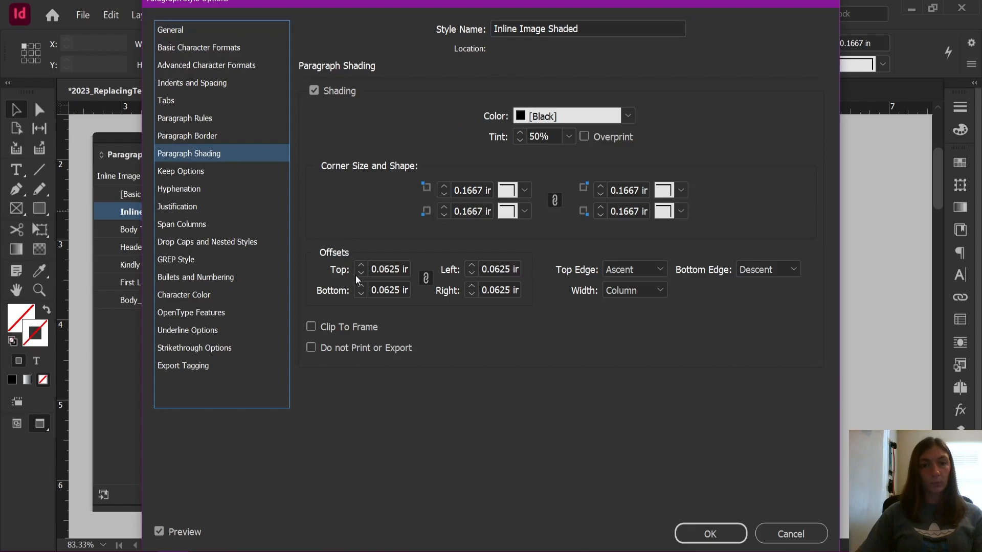
click(360, 276)
click(422, 282)
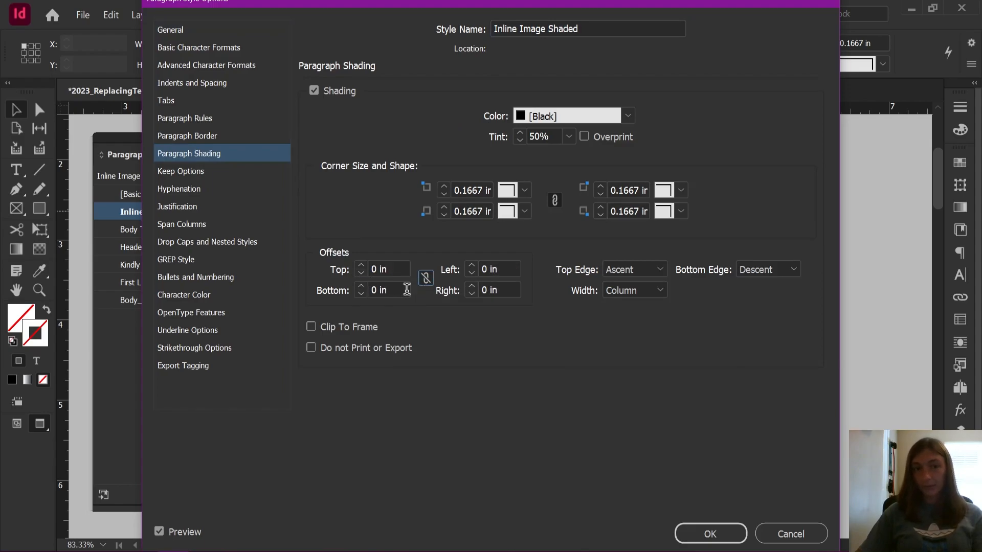
click(360, 264)
click(361, 265)
click(360, 264)
click(361, 265)
click(361, 264)
click(361, 264)
click(361, 264)
click(361, 264)
click(361, 265)
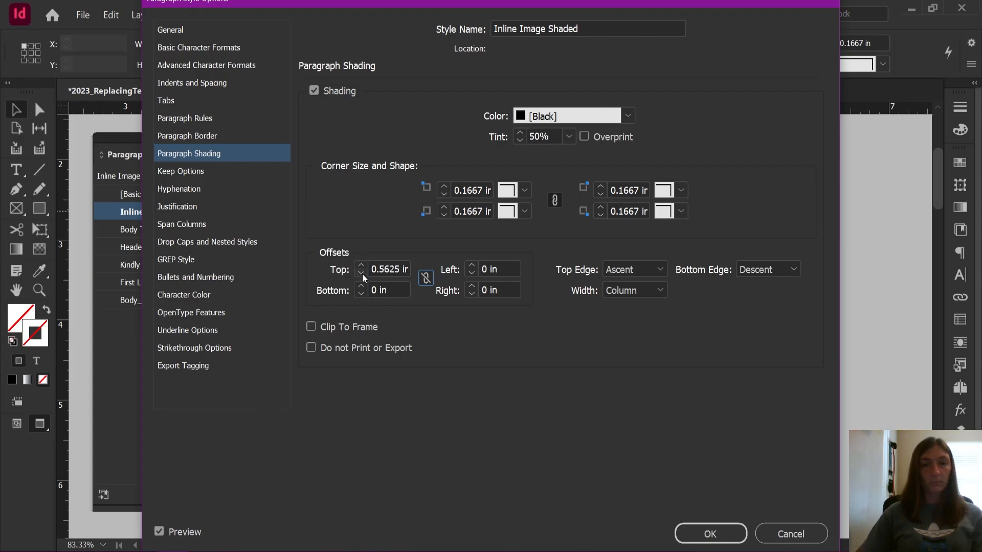
Step: Set the Inline Image Shaded style's bottom shading offset to 0.1875 in and its tint to 20%, and save the style
click(360, 287)
click(361, 288)
click(361, 288)
click(569, 136)
click(560, 183)
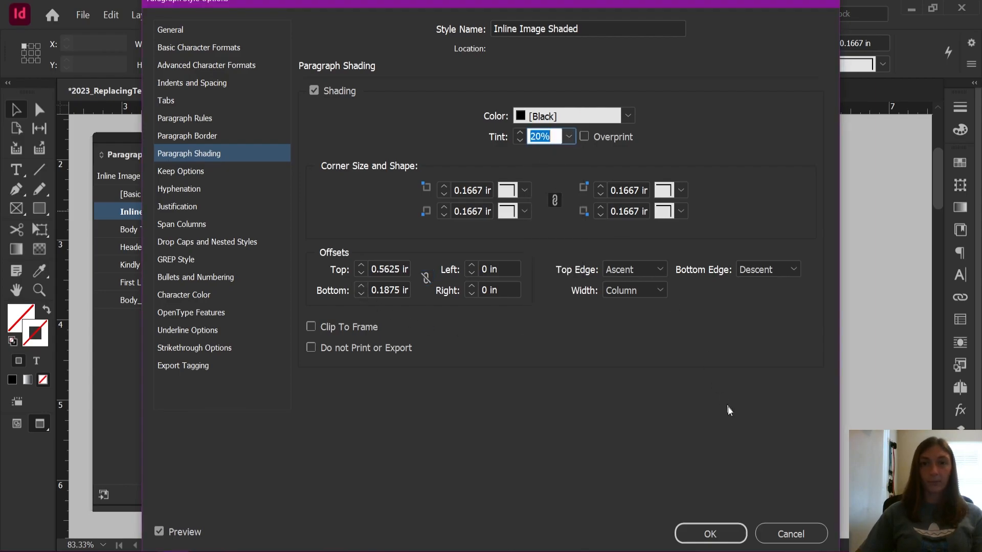
click(711, 532)
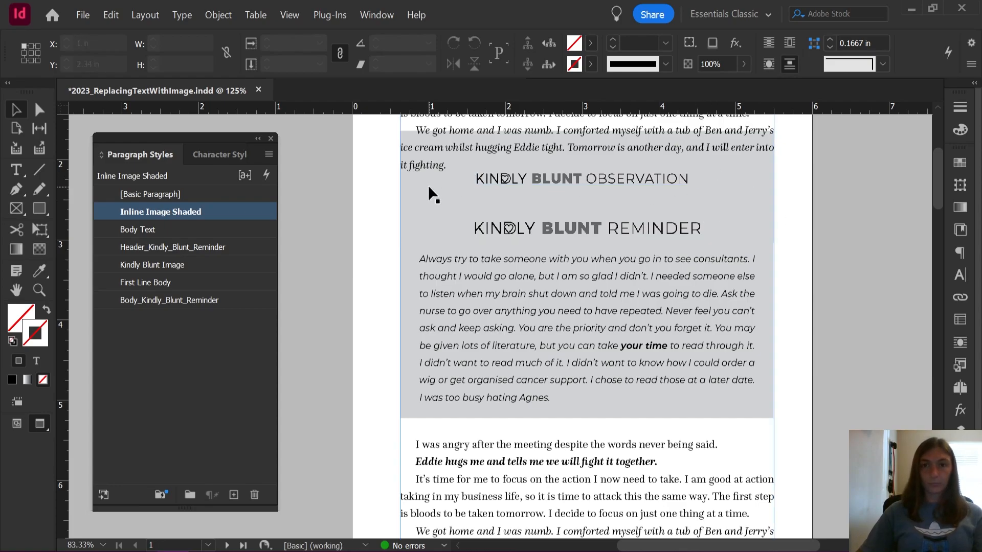
scroll(445, 239, up, 1)
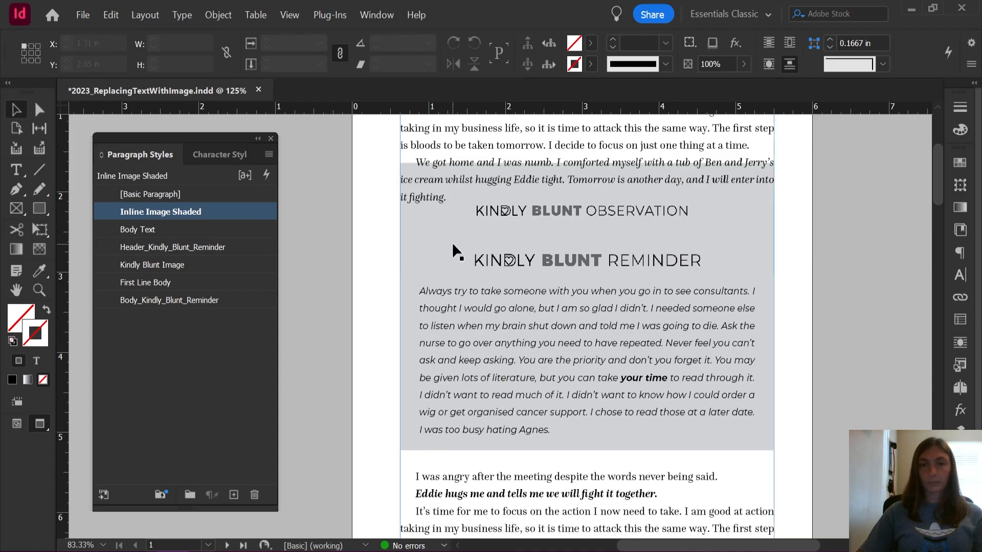
Step: Delete the inline KINDLY BLUNT REMINDER graphic and its leftover empty paragraph between the OBSERVATION graphic and the shaded body text
double_click(453, 231)
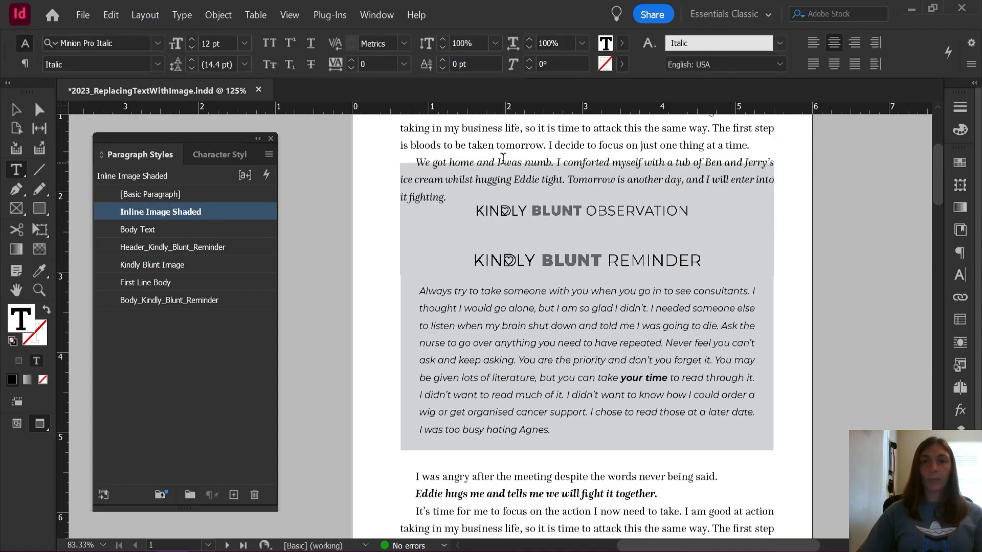
drag(500, 145, 553, 332)
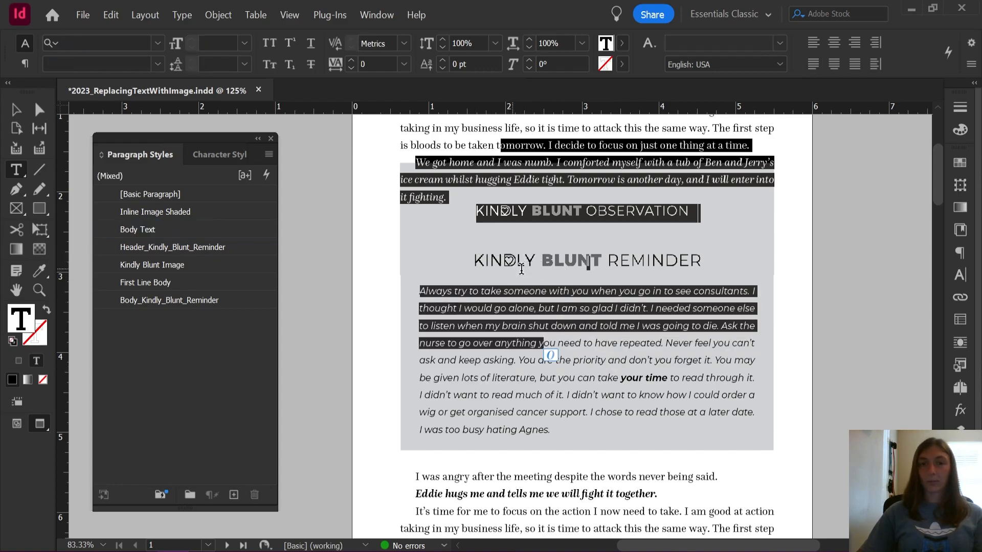
click(16, 109)
click(882, 308)
click(659, 259)
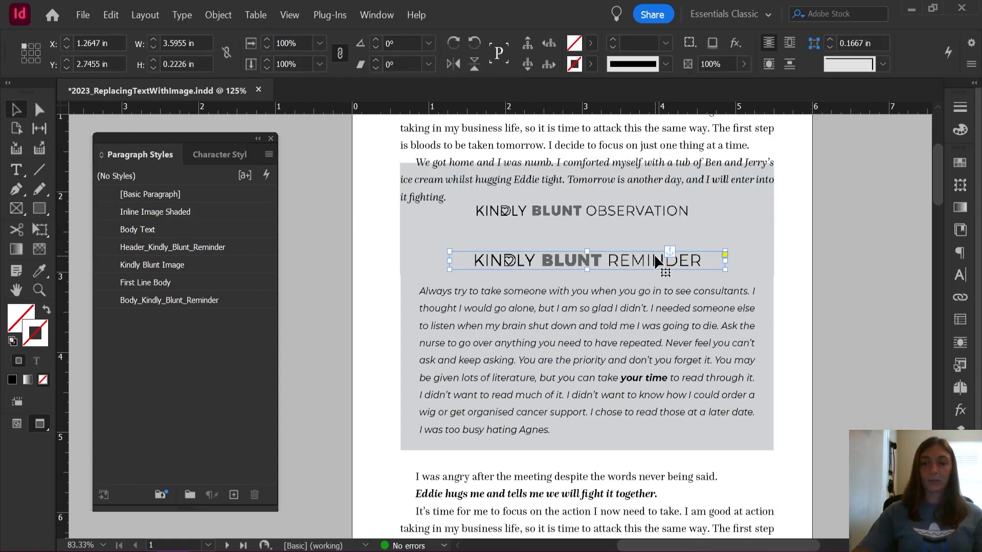
key(Delete)
double_click(565, 272)
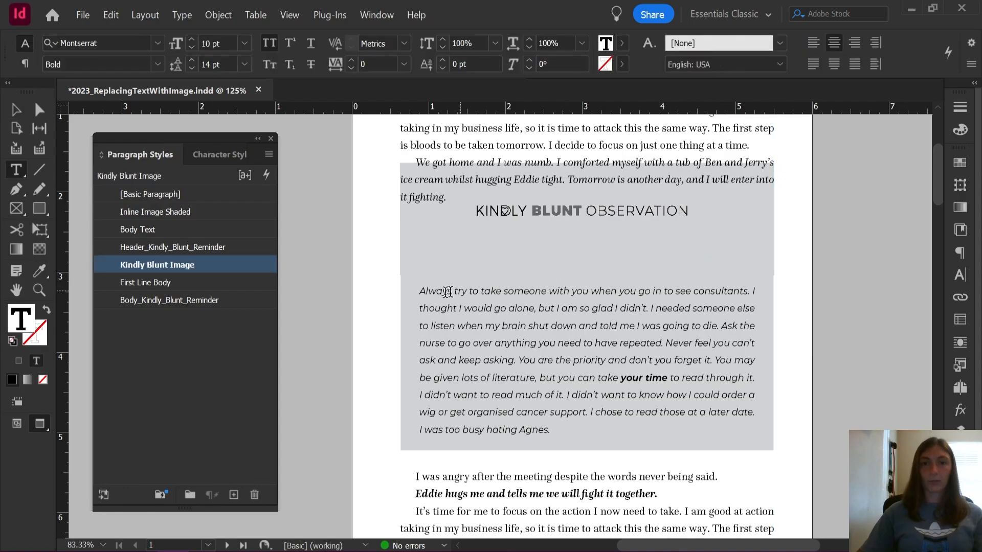
drag(414, 292, 411, 271)
key(BackSpace)
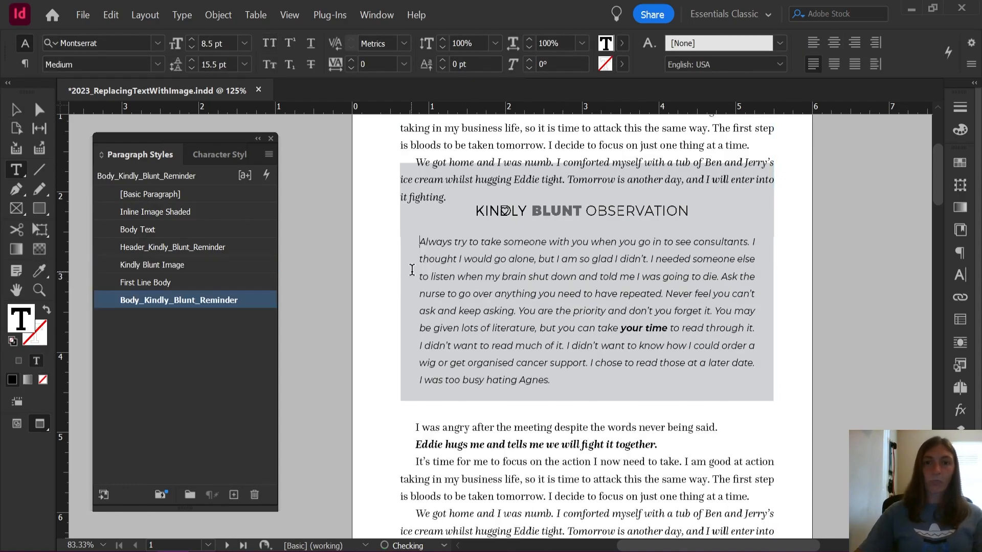
key(BackSpace)
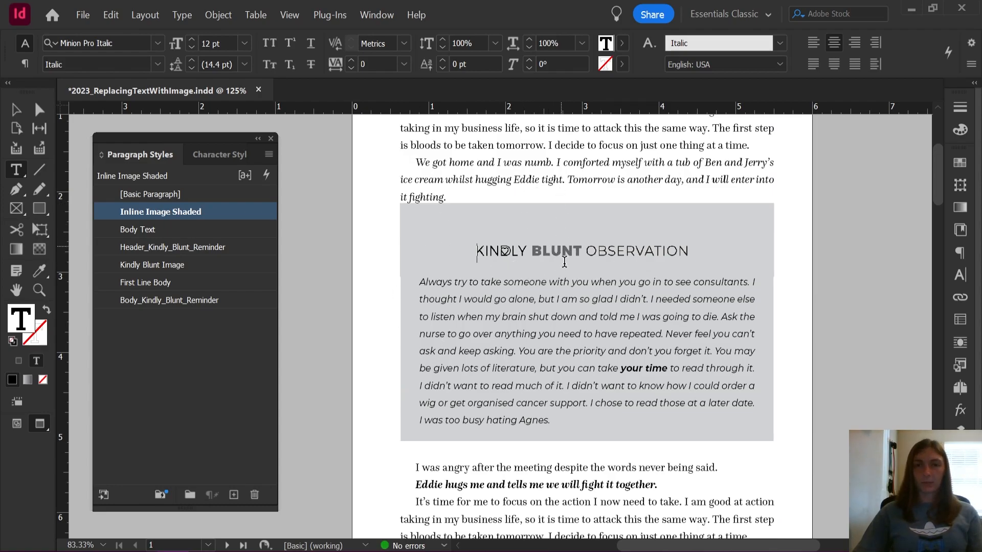
Step: Lower the Inline Image Shaded style's top shading offset so the grey starts closer above the graphic, keep Space Before at 0.5 in, and save the style
click(463, 242)
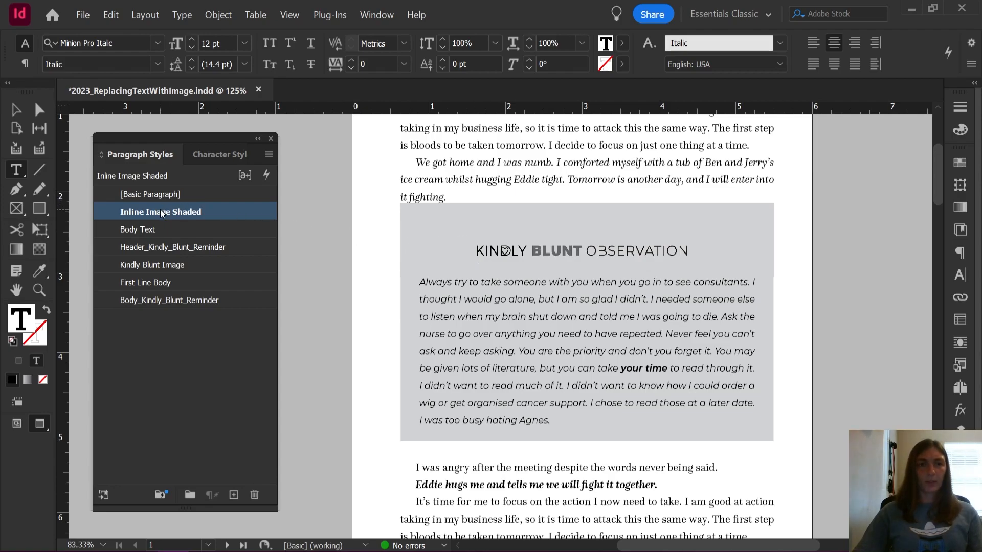
double_click(161, 211)
click(260, 97)
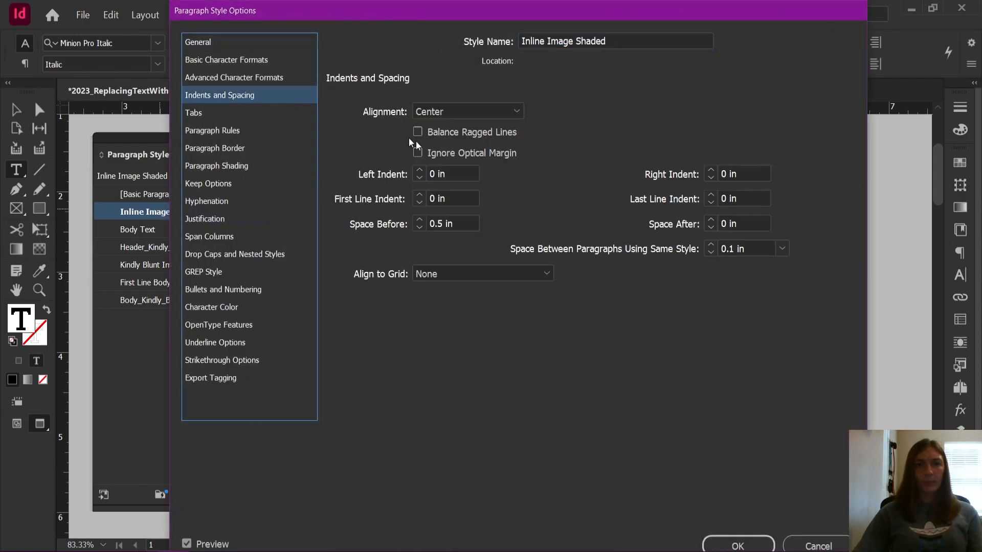
click(419, 228)
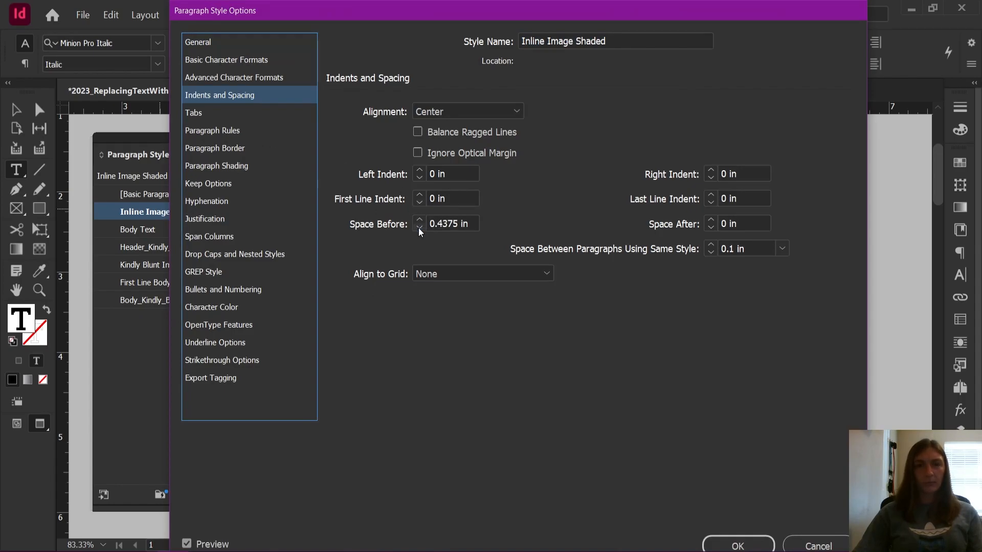
click(420, 220)
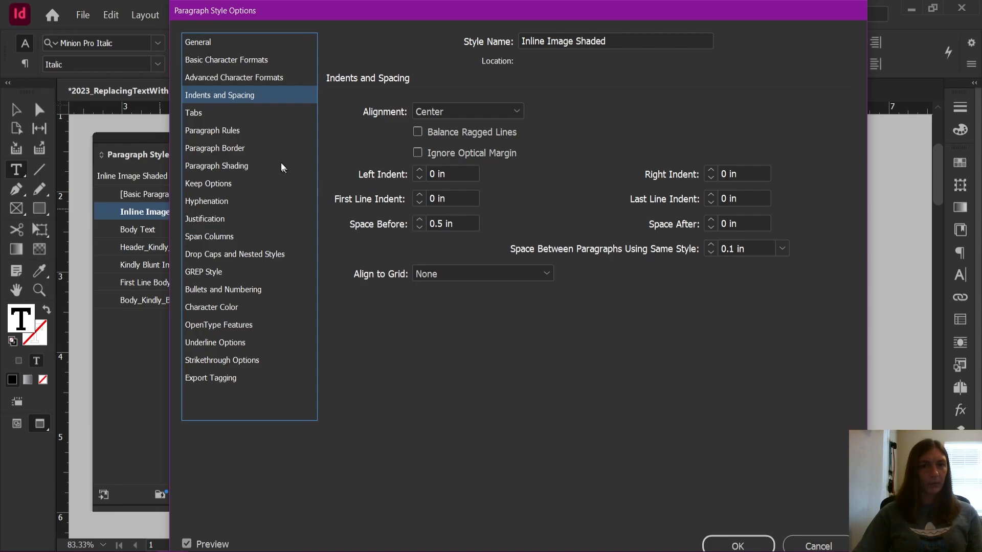
click(231, 168)
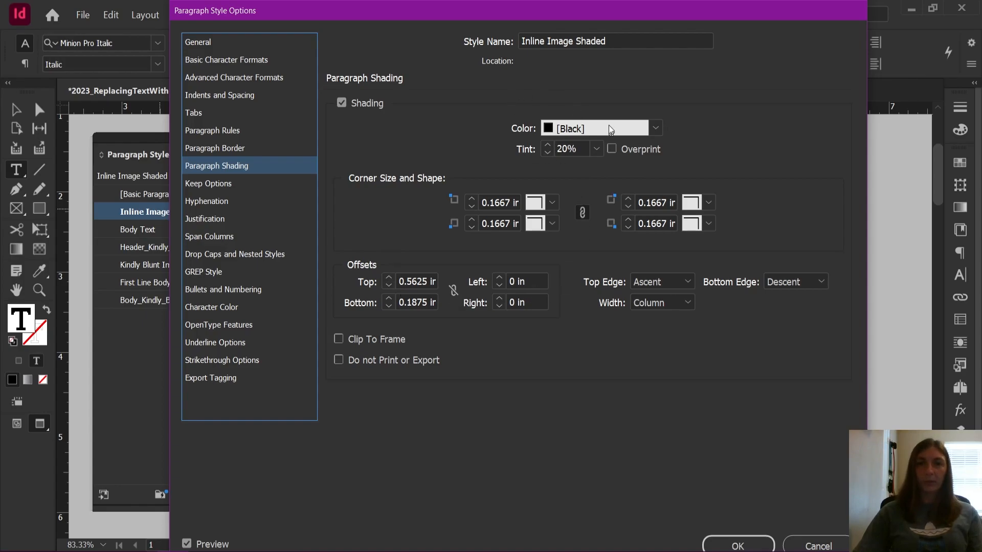
click(388, 285)
click(388, 284)
click(389, 285)
click(389, 284)
click(389, 285)
click(738, 545)
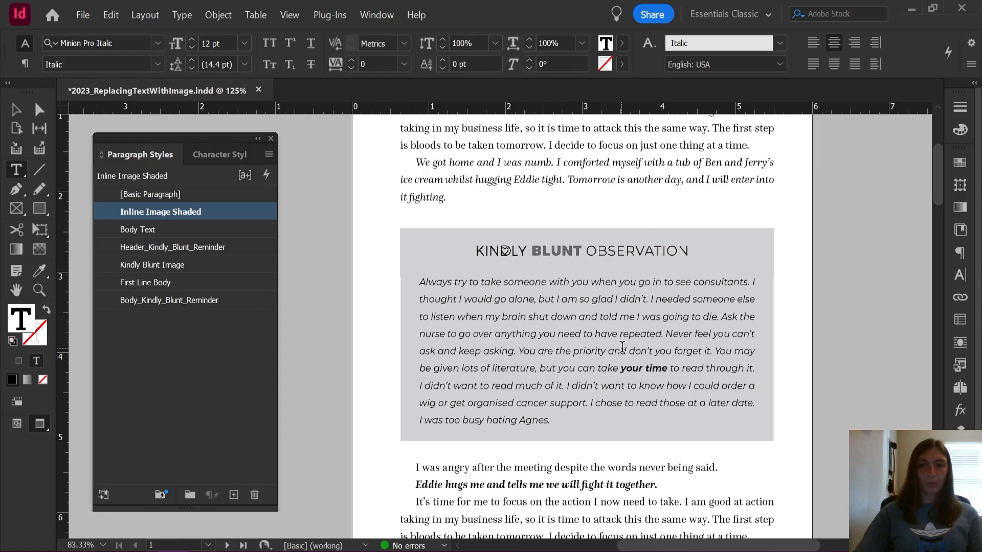
Step: Test how the shaded box flows with the text by inserting three empty paragraphs above it and removing them again
drag(483, 165, 622, 383)
click(579, 207)
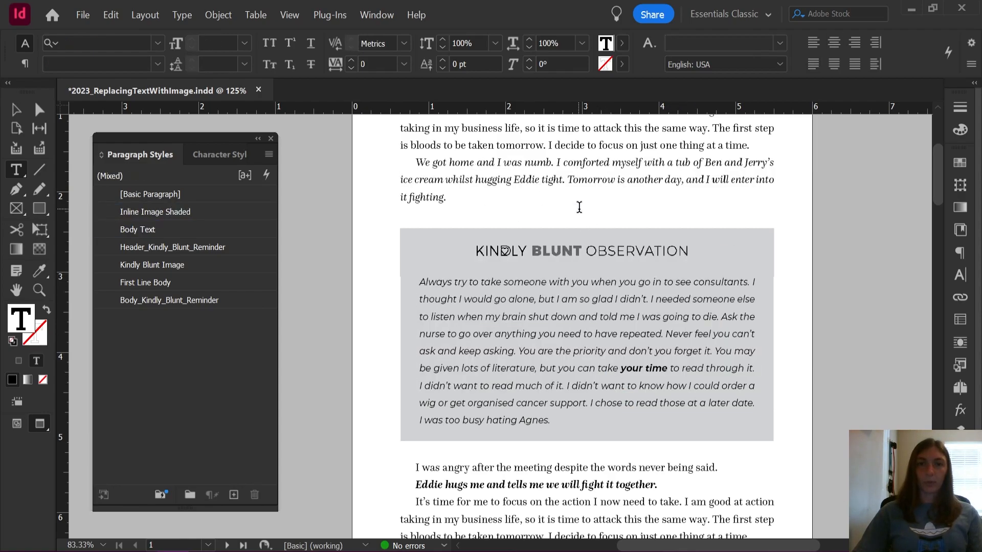
key(Return)
key(Return)
key(Return)
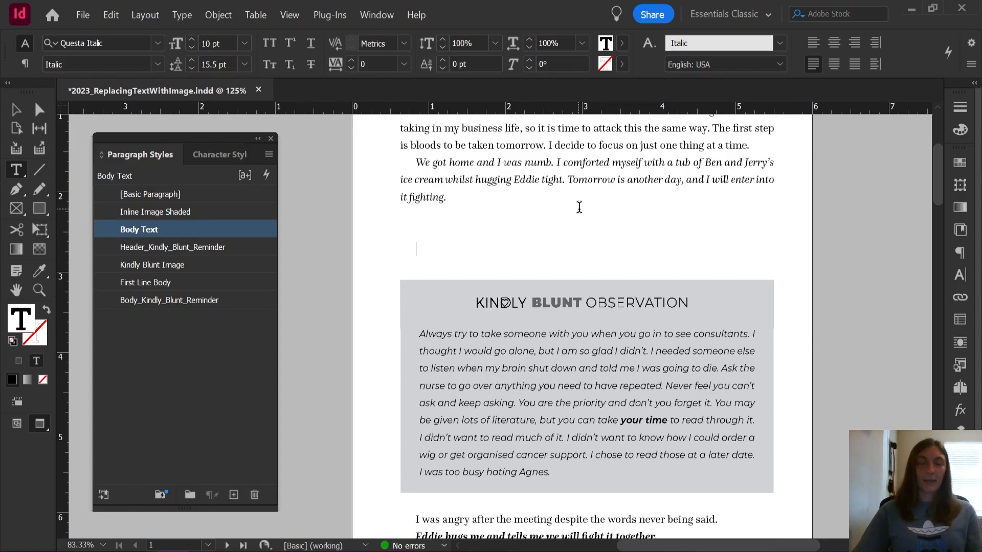
key(BackSpace)
key(BackSpace)
key(BackSpace)
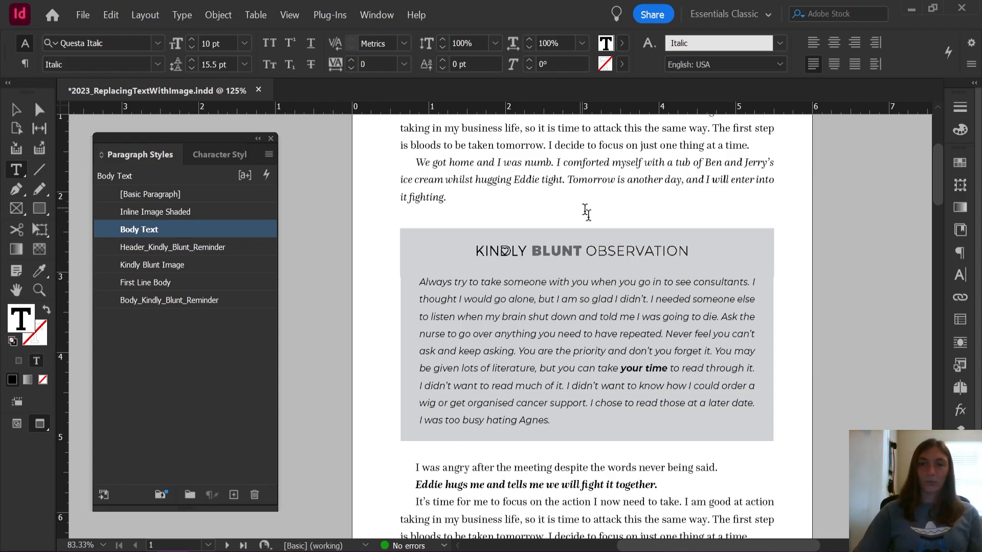
Step: Copy the inline KINDLY BLUNT OBSERVATION graphic and clear the find and change formats of a GREP Find/Change query
click(722, 255)
shift+click(464, 249)
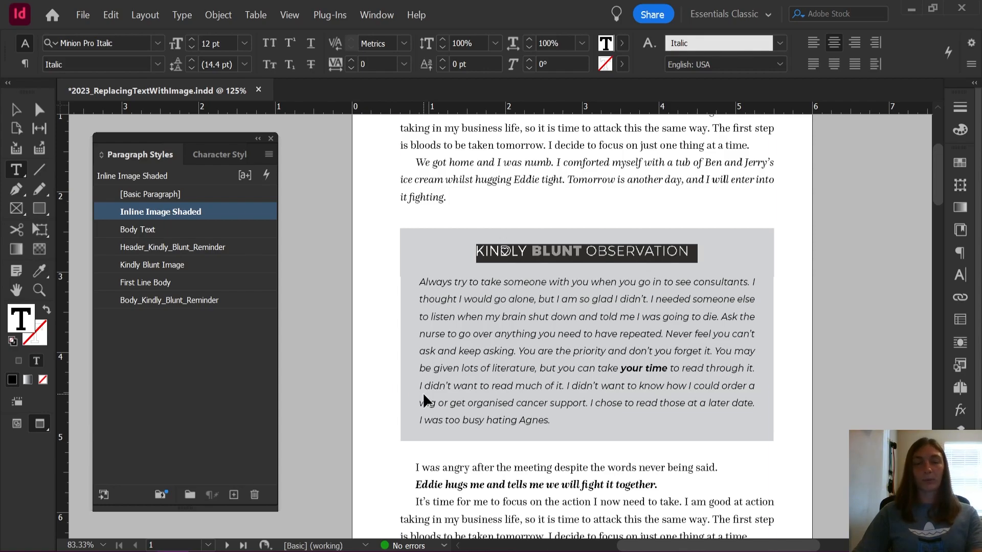
key(ctrl+f)
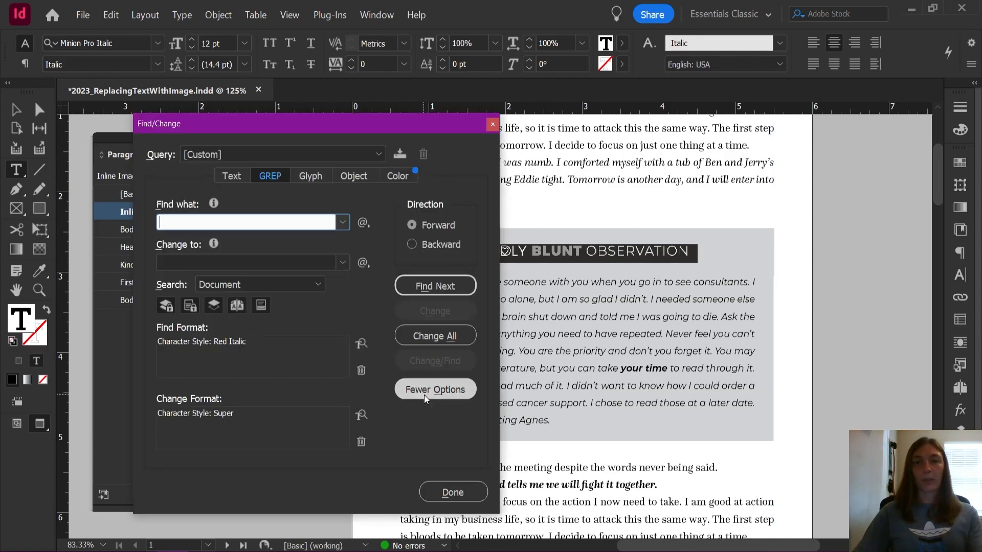
click(361, 443)
click(361, 370)
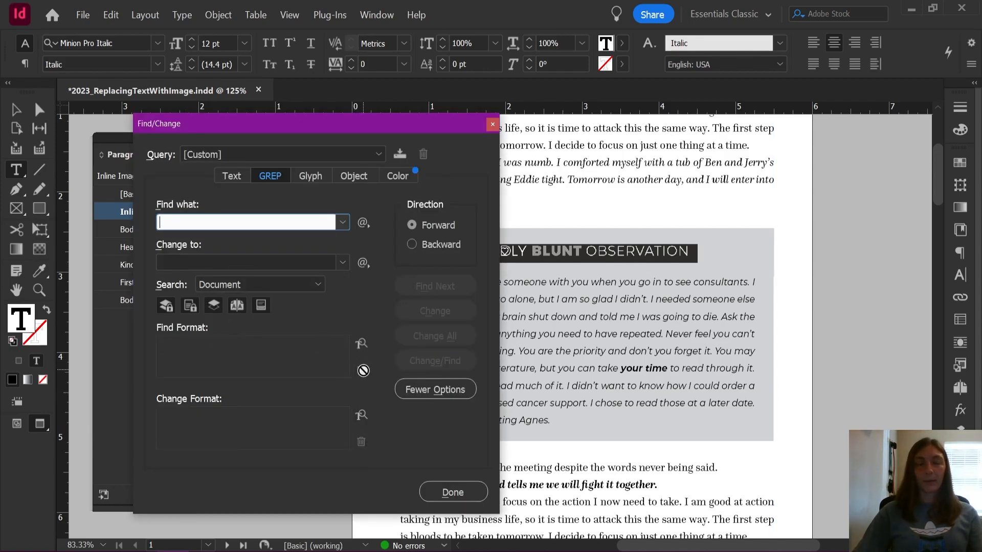
Step: Set the GREP query's search text to KINDLY BLUNT REMINDER, copied from the typed heading on page 3
scroll(711, 353, down, 6)
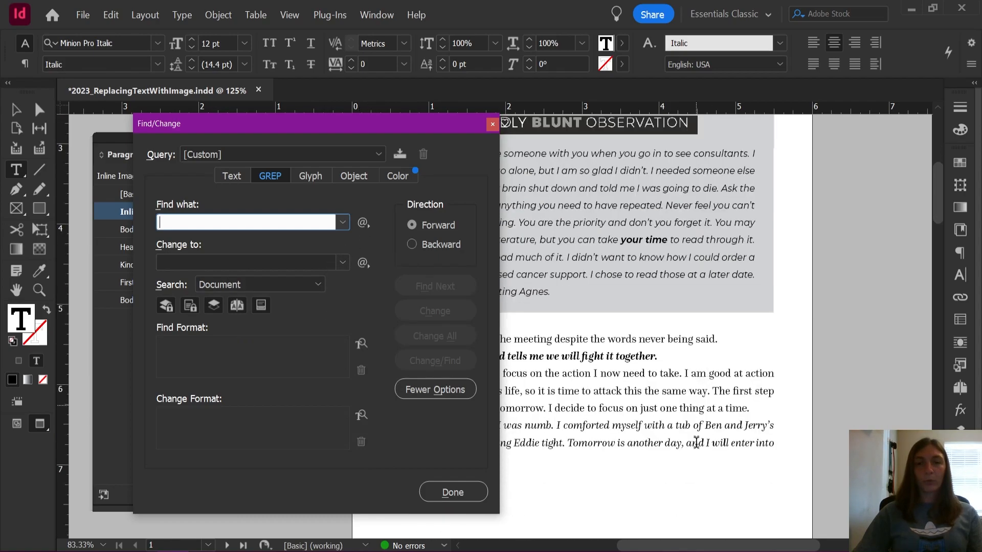
scroll(714, 440, down, 5)
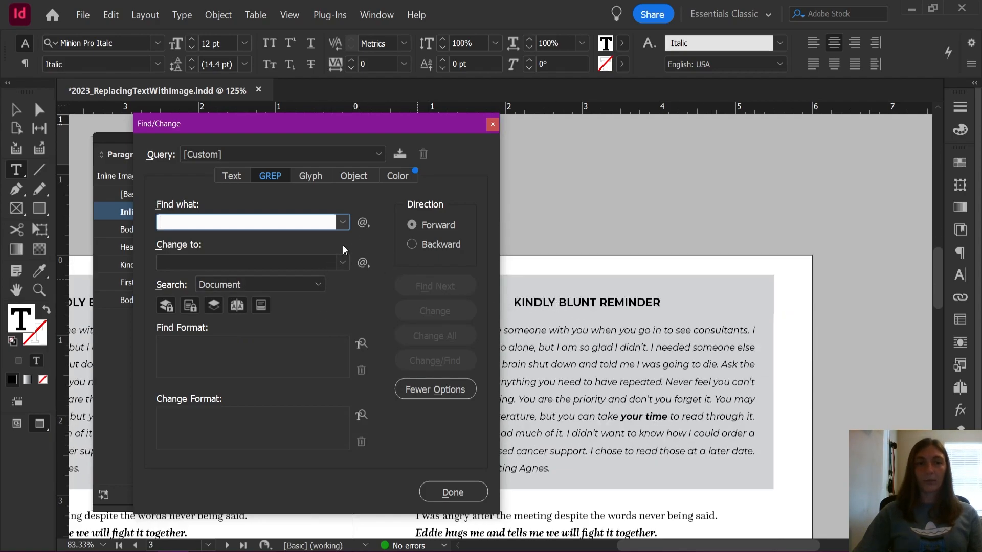
text(Kindl)
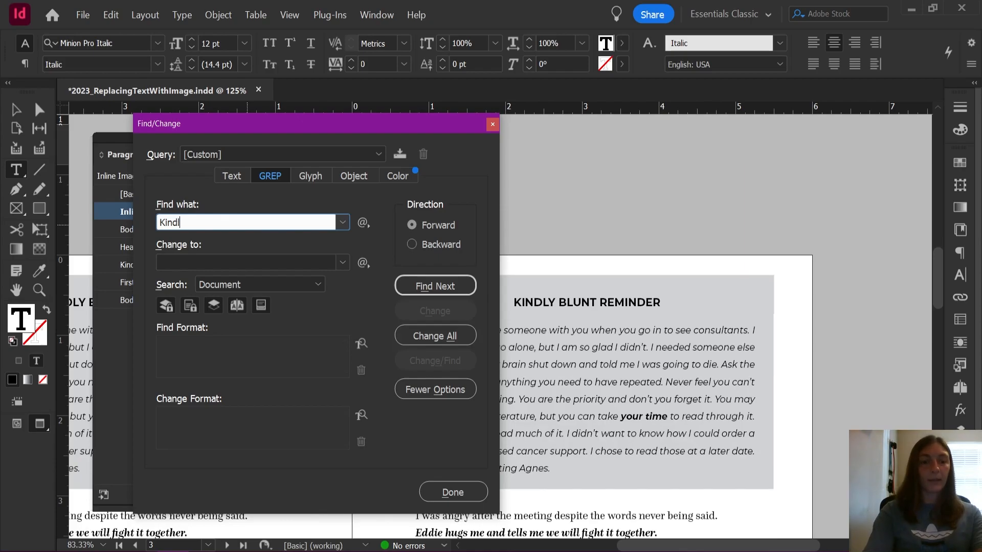
text(y Blunt Reminder)
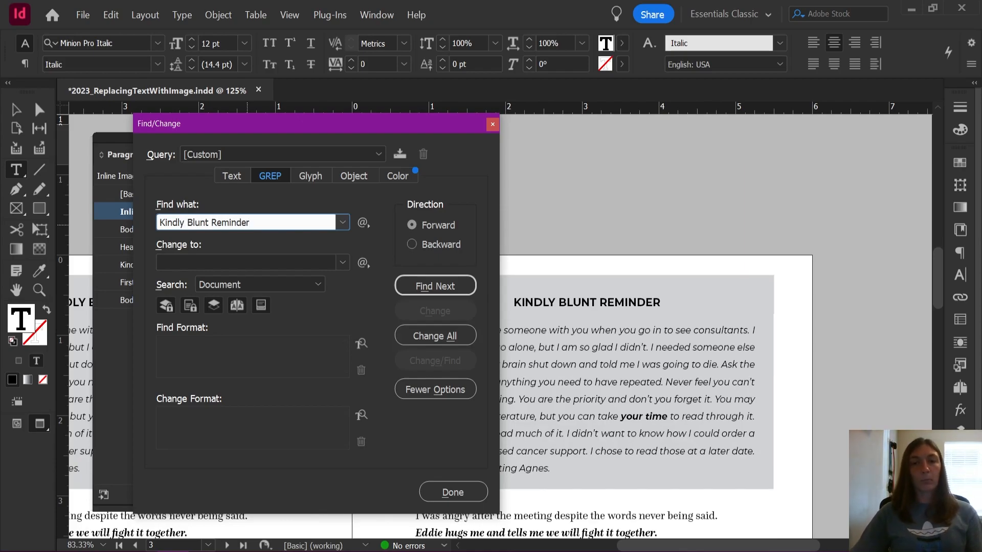
triple_click(666, 302)
key(ctrl+c)
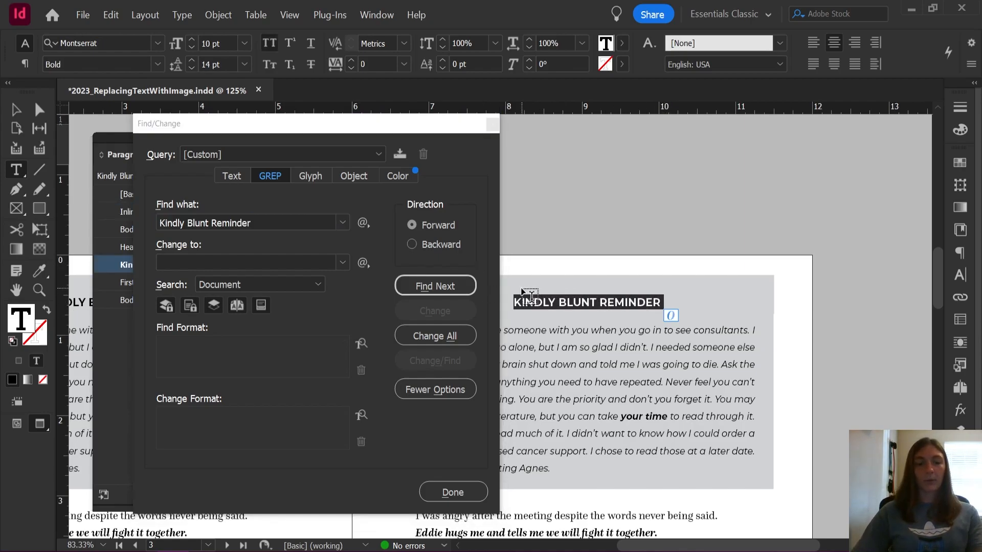
click(235, 225)
key(ctrl+v)
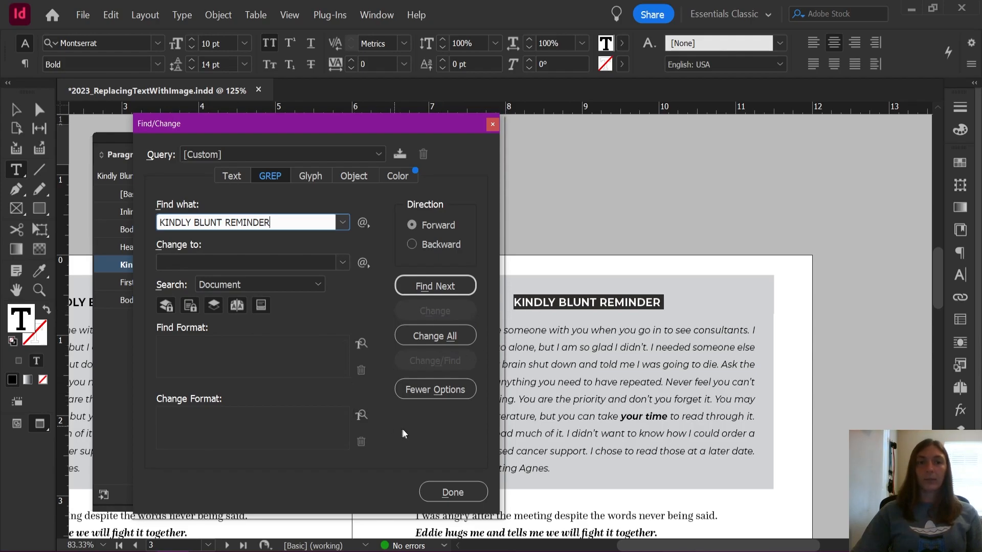
Step: Copy the inline KINDLY BLUNT OBSERVATION graphic on page 1 to the clipboard again
scroll(758, 410, up, 6)
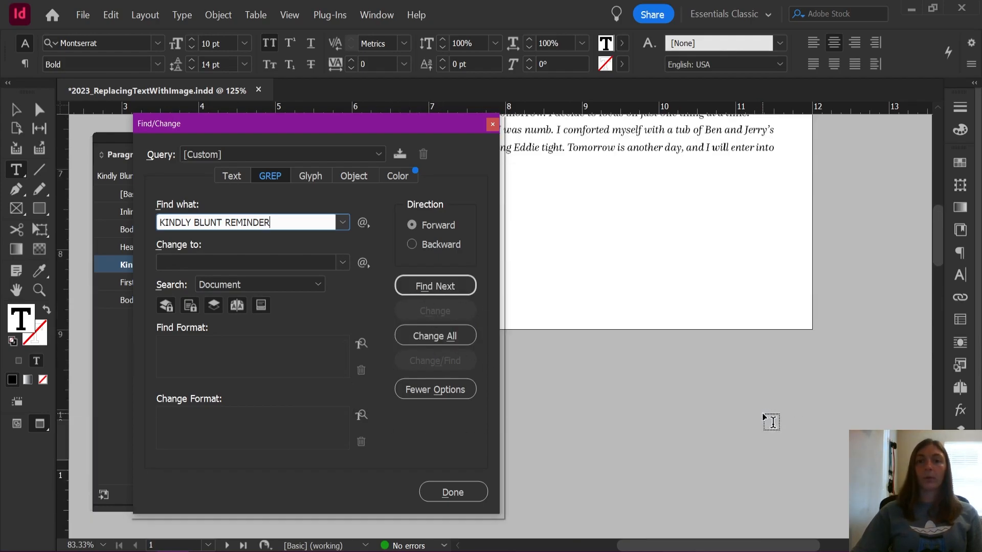
scroll(773, 422, up, 5)
click(706, 284)
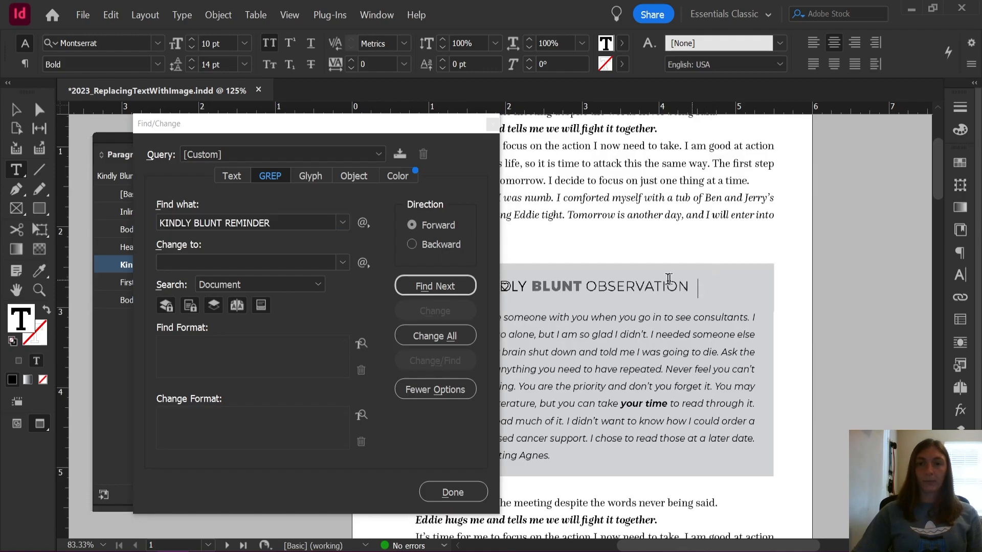
drag(674, 278, 530, 286)
click(522, 288)
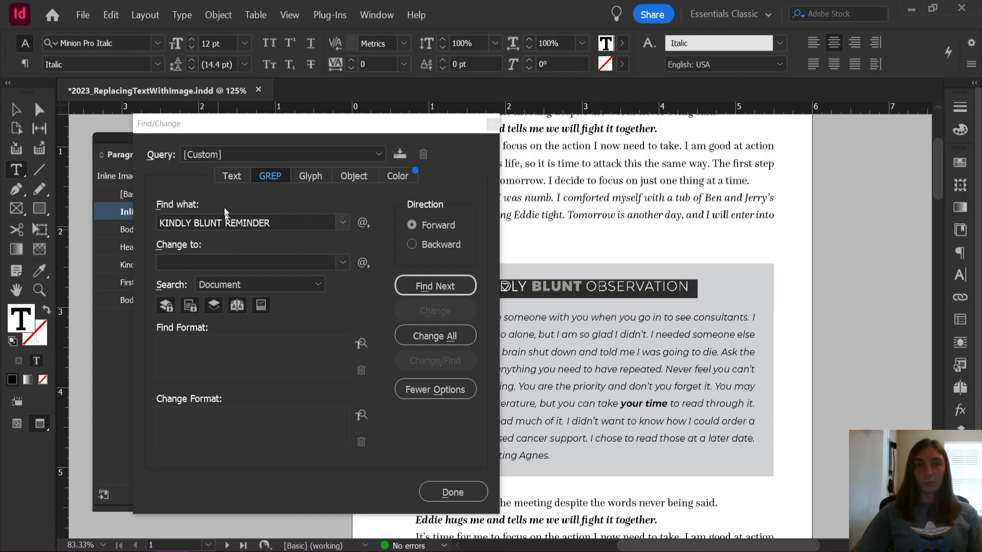
Step: Set the GREP query's replacement to Clipboard Contents, Formatted (~c)
click(273, 221)
click(362, 263)
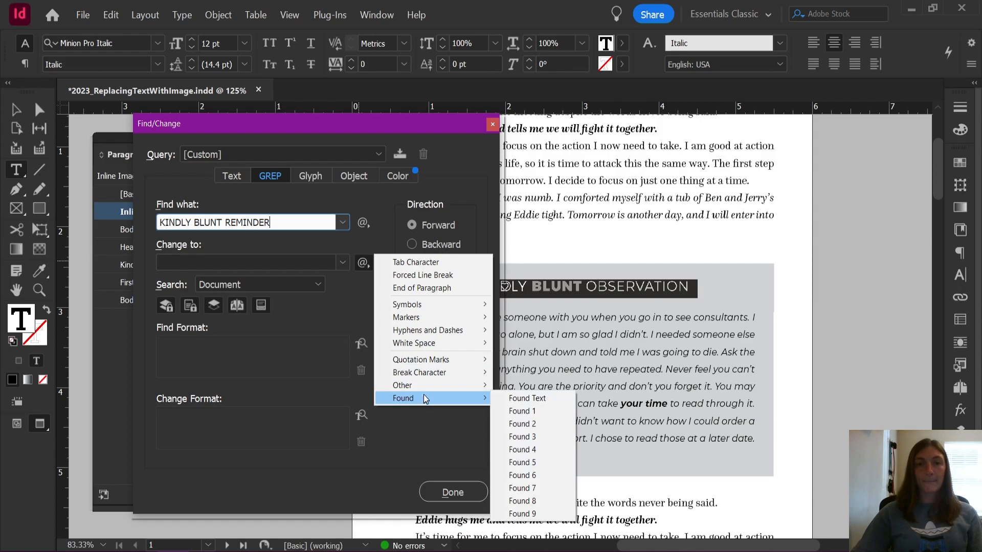
mouse_move(445, 383)
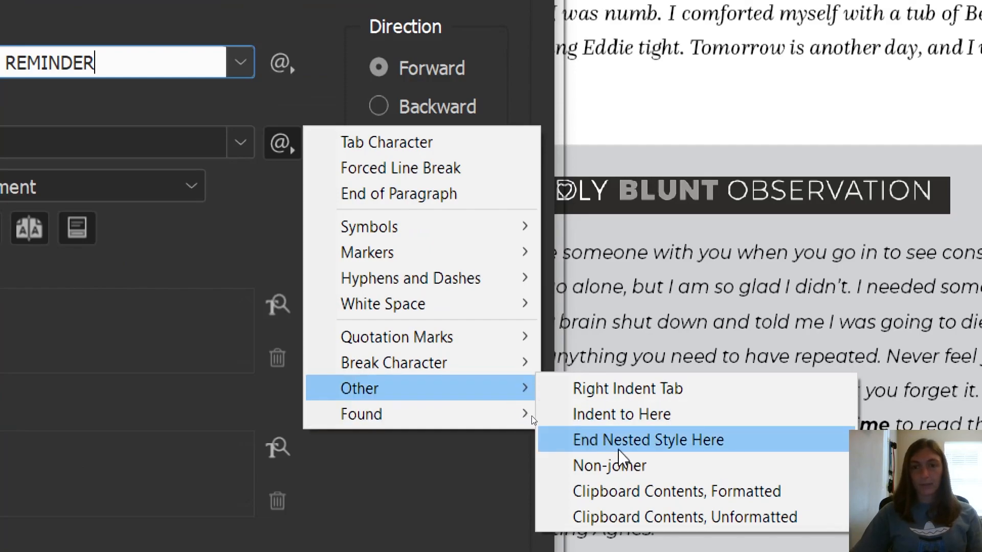
click(640, 492)
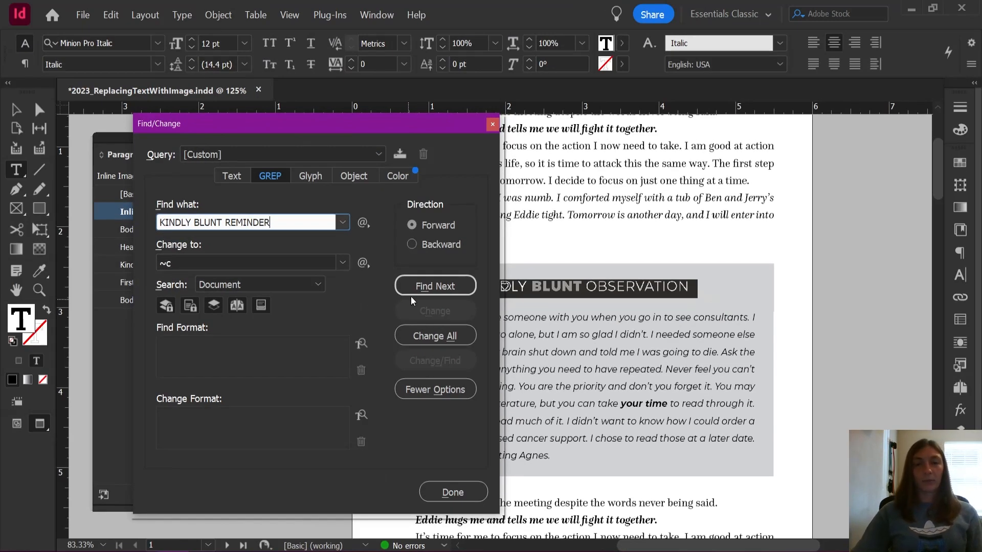
Step: Replace all typed KINDLY BLUNT REMINDER headings in the document with the copied graphic and view the spread in presentation mode
drag(434, 127, 347, 114)
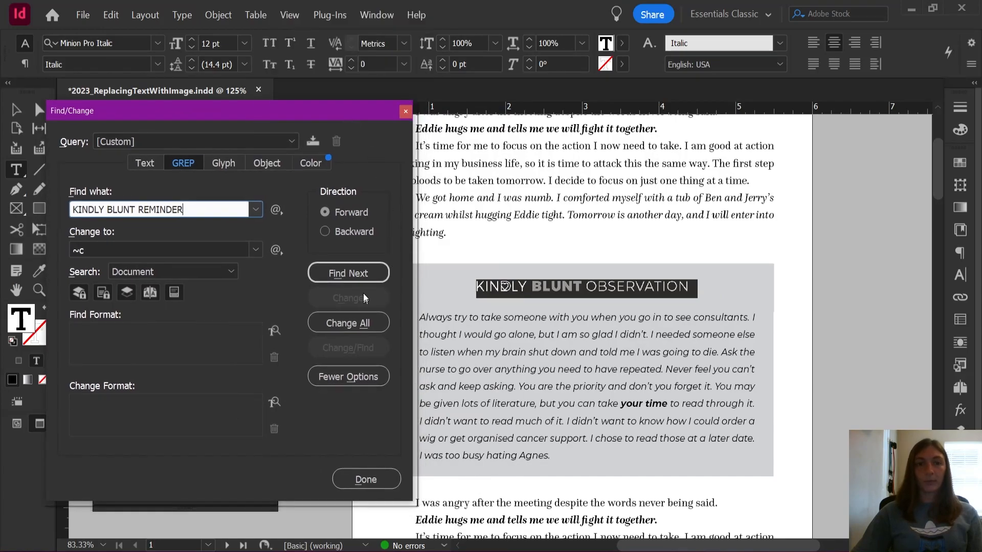
click(356, 273)
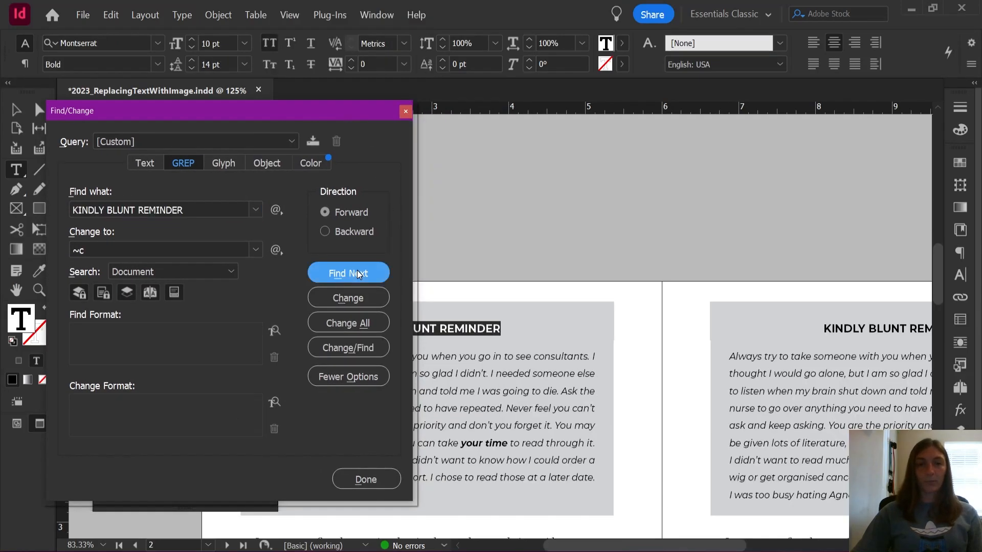
click(366, 302)
drag(331, 111, 353, 93)
click(371, 294)
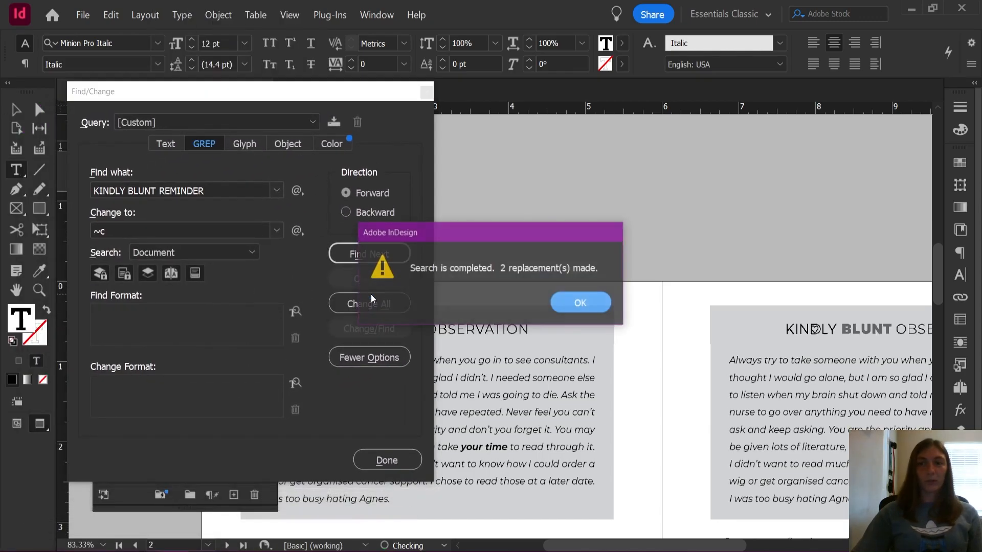
click(578, 301)
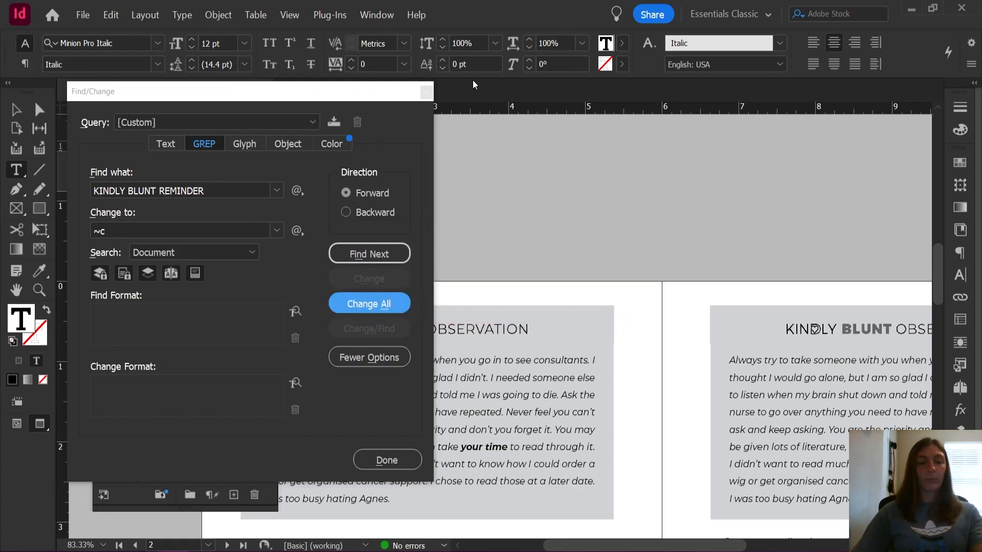
key(shift+w)
click(423, 91)
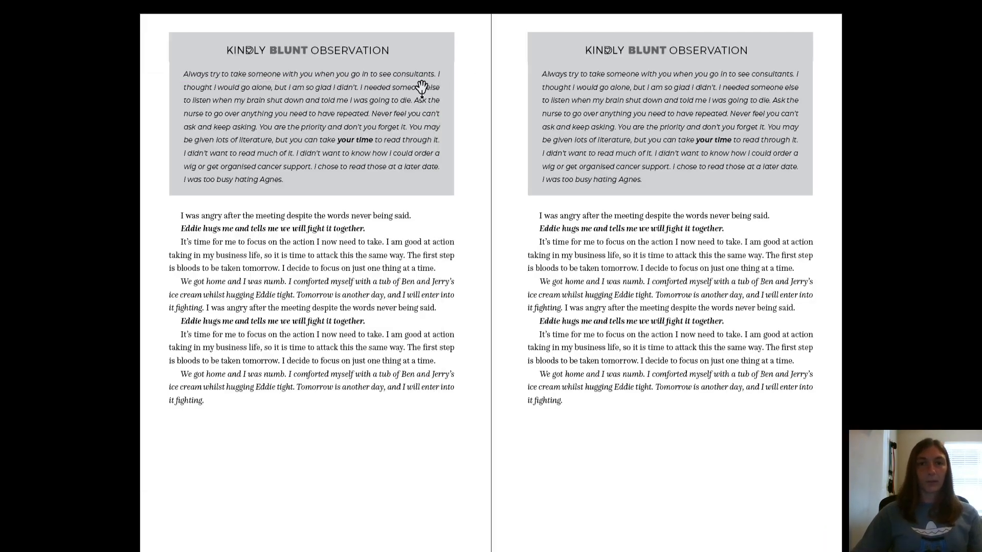
Step: Page through the spreads in presentation mode to check the replaced headings, and return to the normal workspace
click(422, 88)
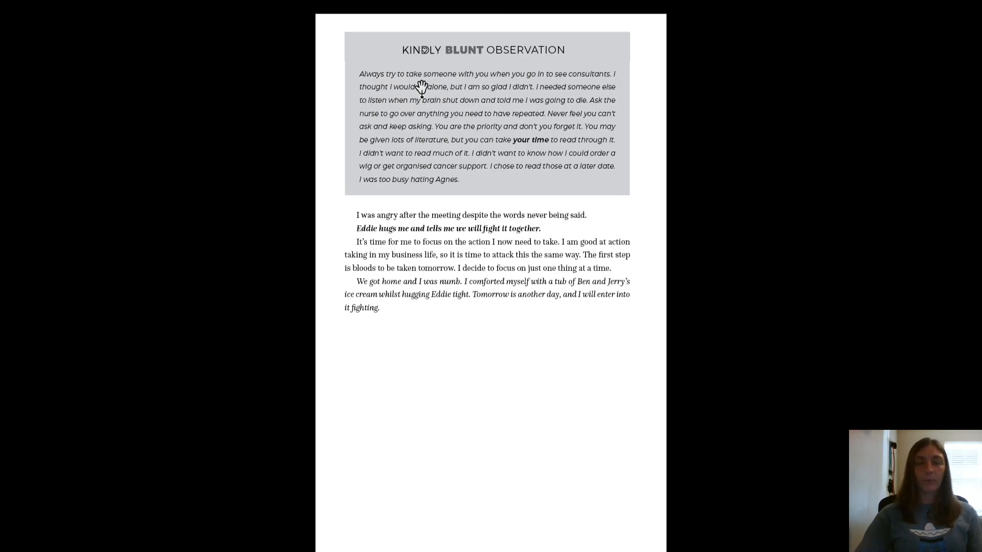
click(422, 88)
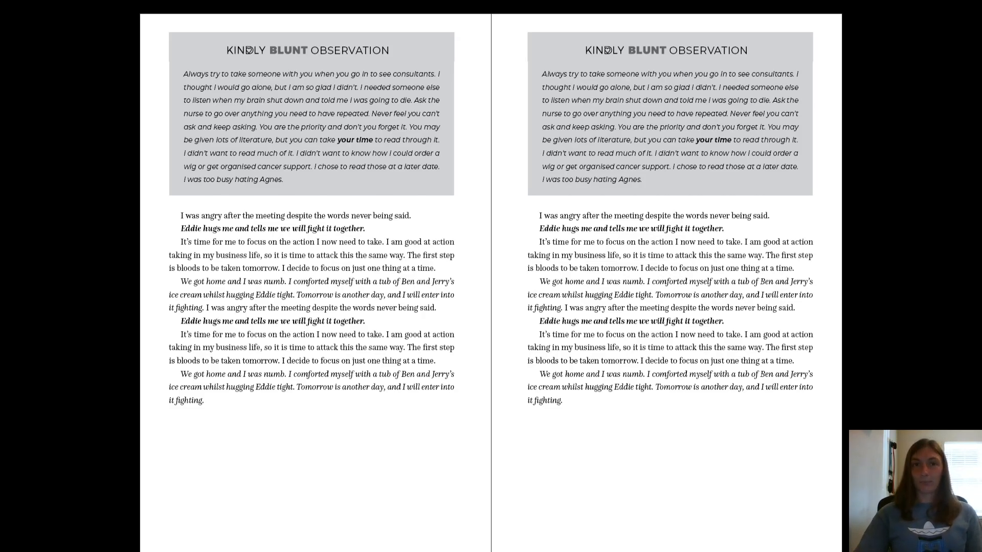
key(Left)
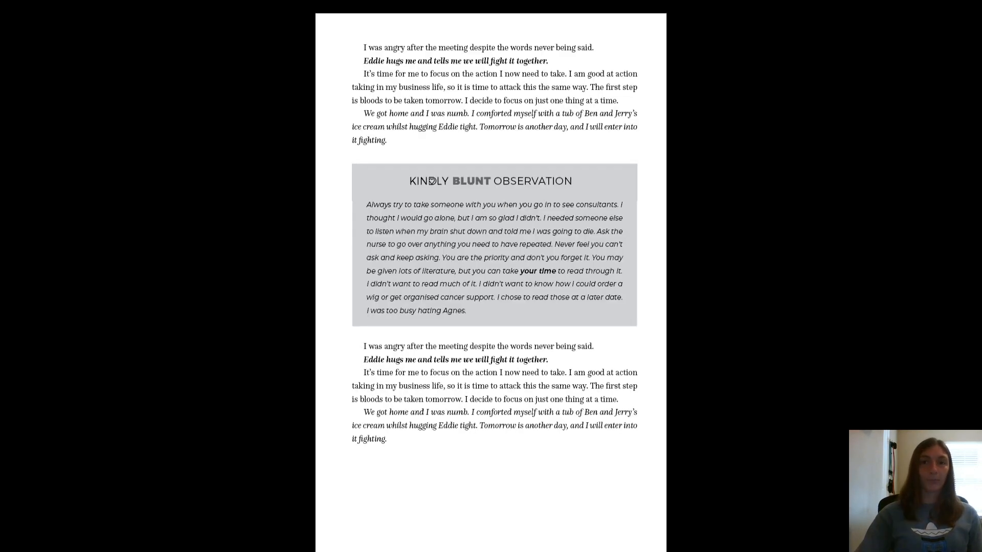
key(Right)
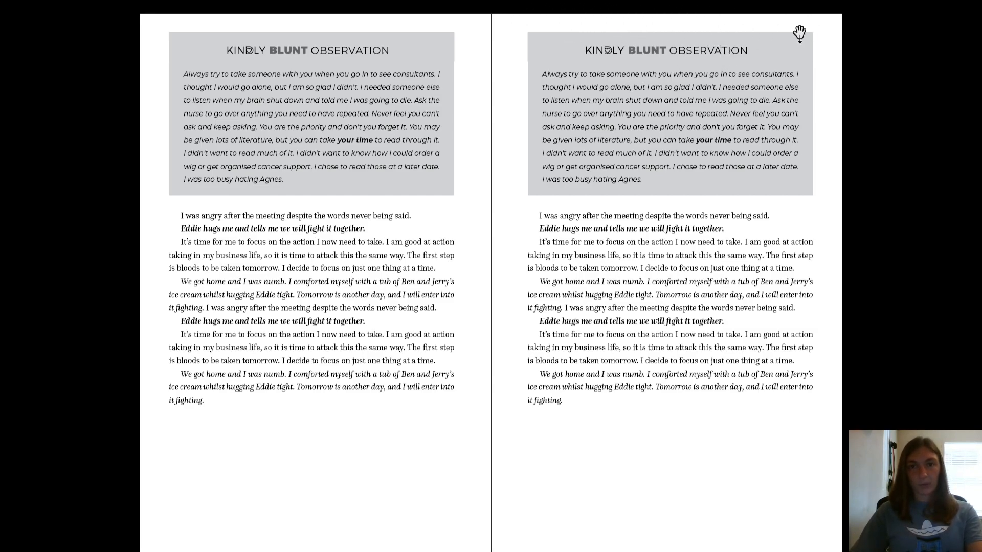
key(Escape)
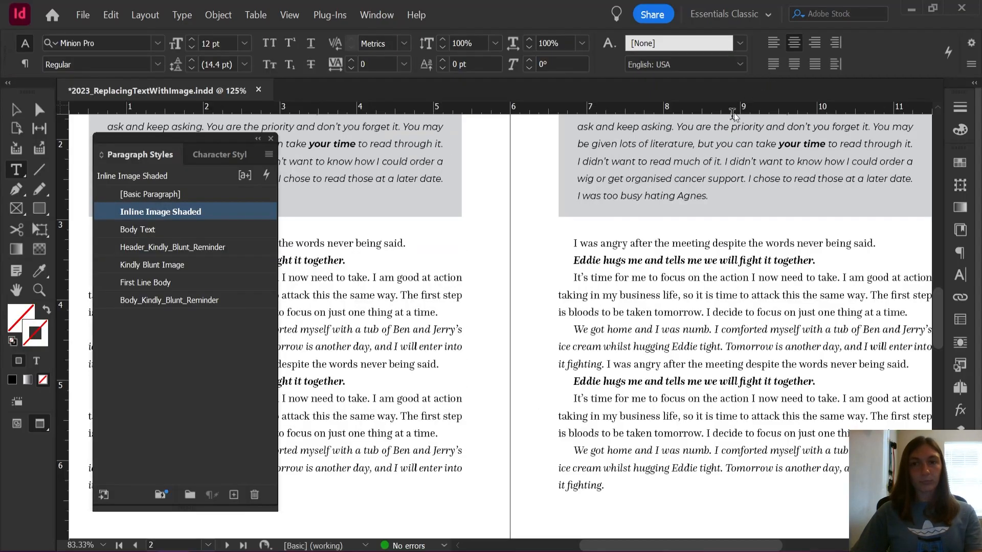
Step: Turn off the preview display and apply the Inline Image Shaded paragraph style to the KINDLY BLUNT OBSERVATION graphic's line on page 3
scroll(685, 302, up, 5)
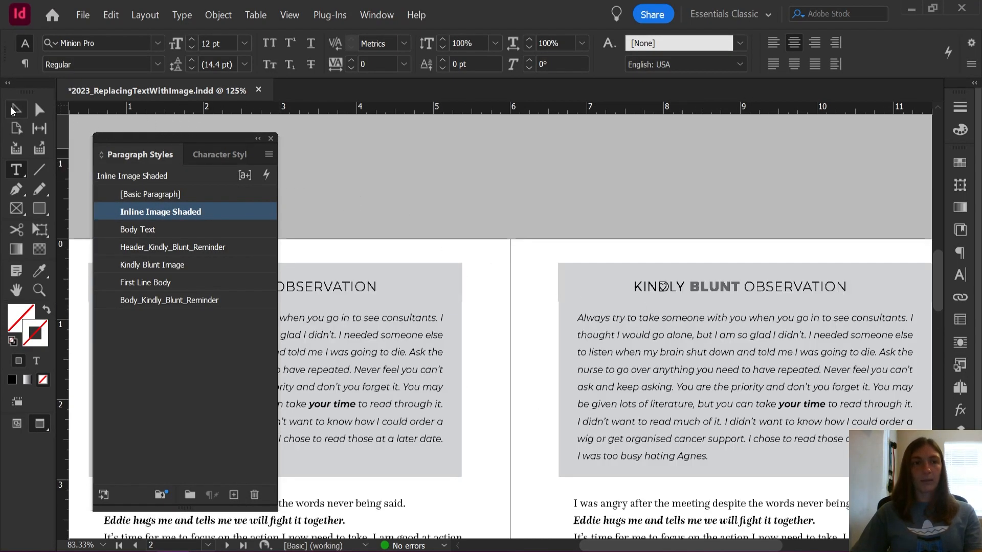
click(14, 110)
key(w)
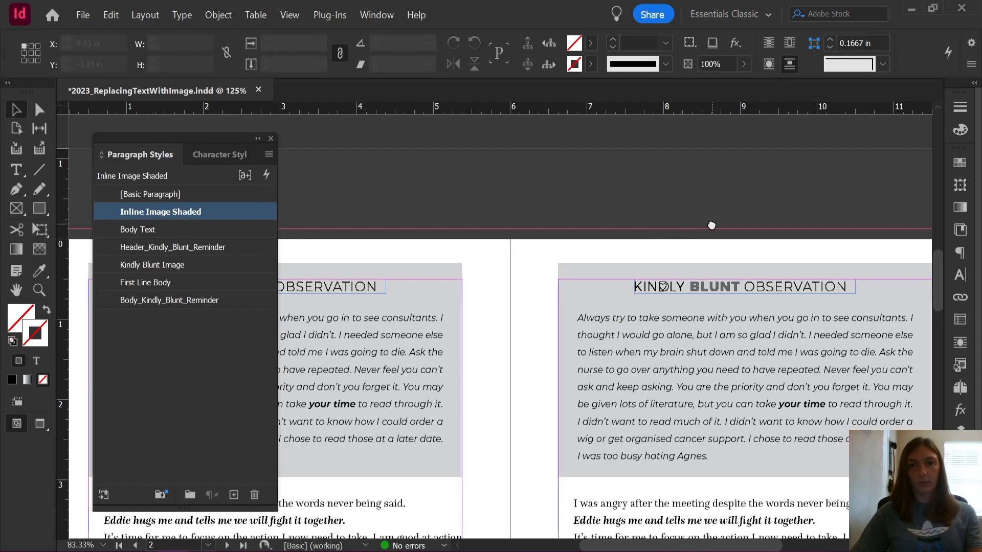
drag(712, 223, 456, 181)
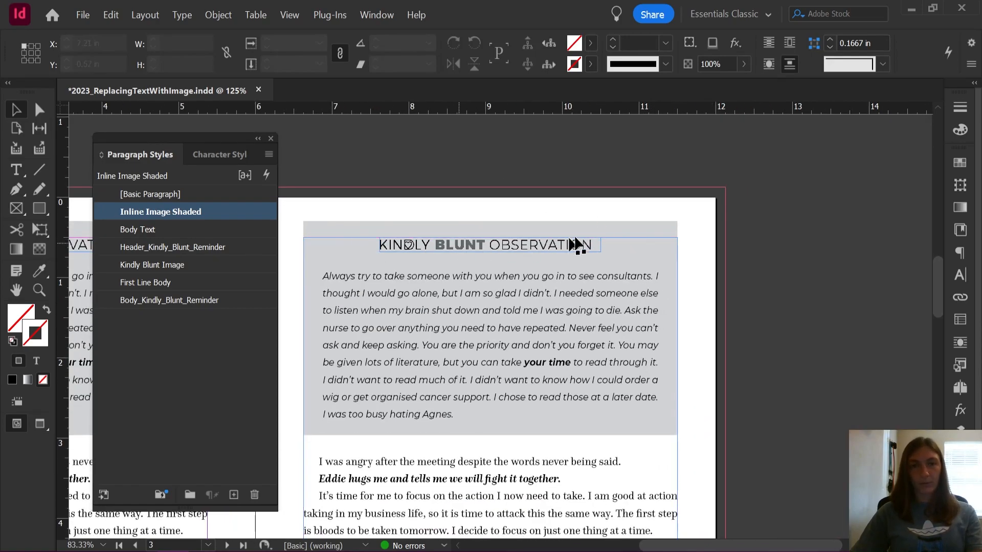
double_click(351, 239)
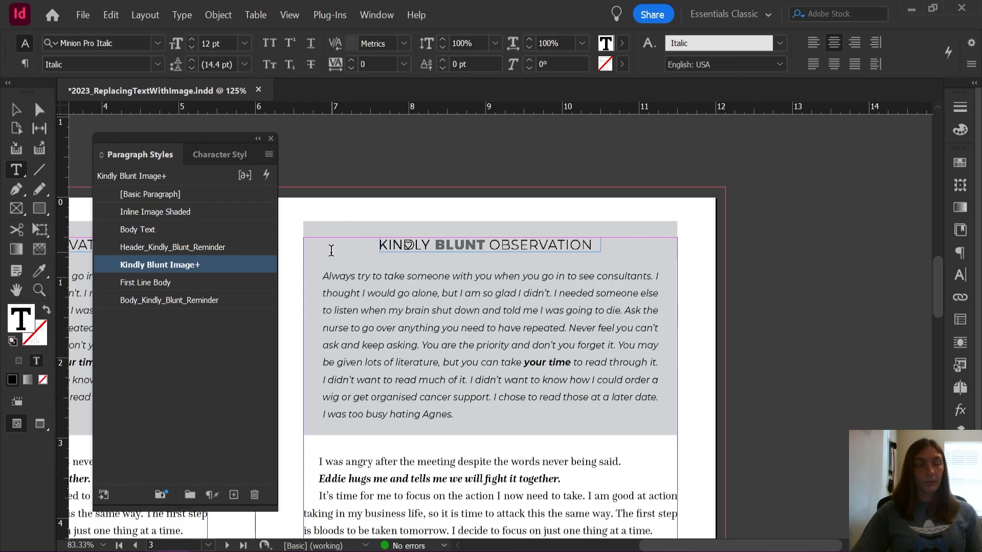
click(145, 211)
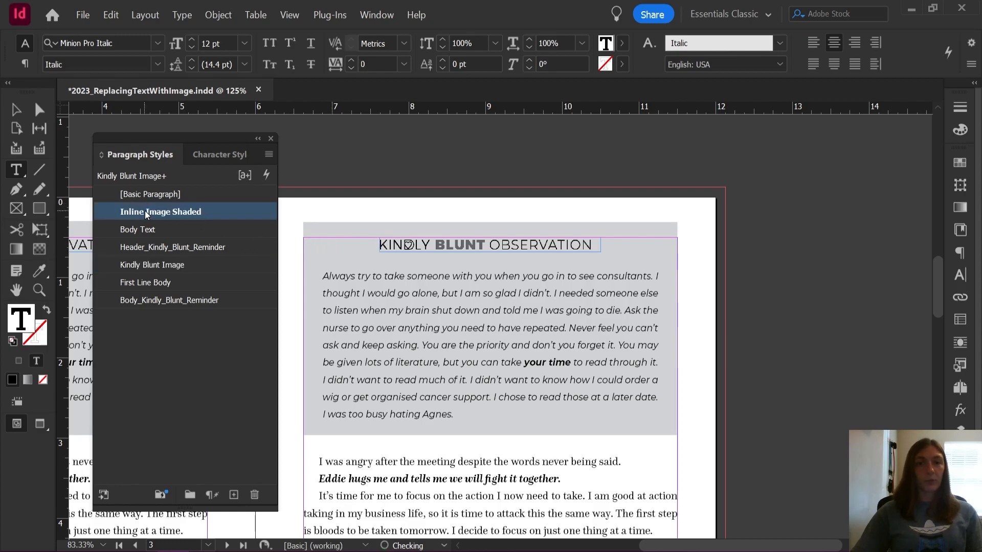
Step: Turn on Rule Above in the paragraph rules of the Inline Image Shaded style
double_click(146, 211)
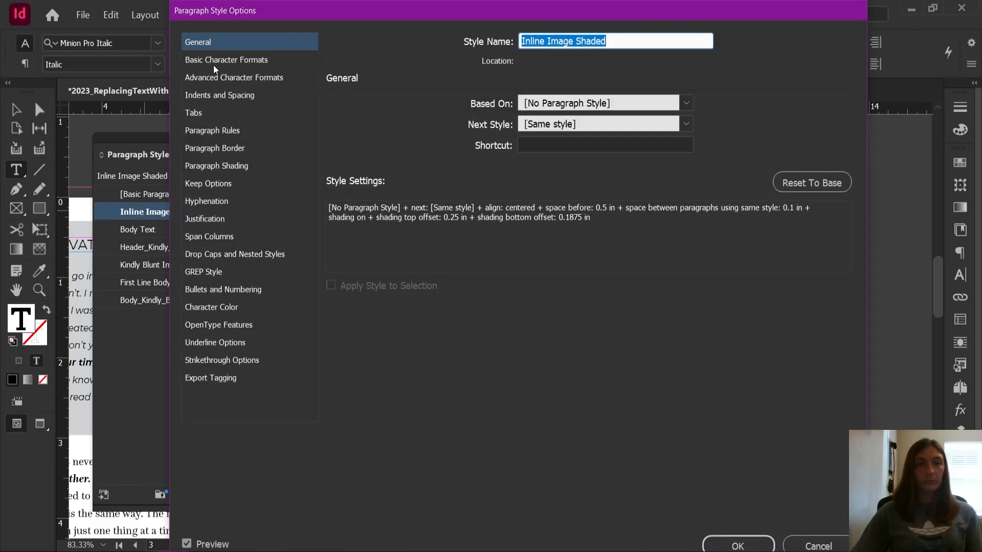
click(233, 128)
click(371, 104)
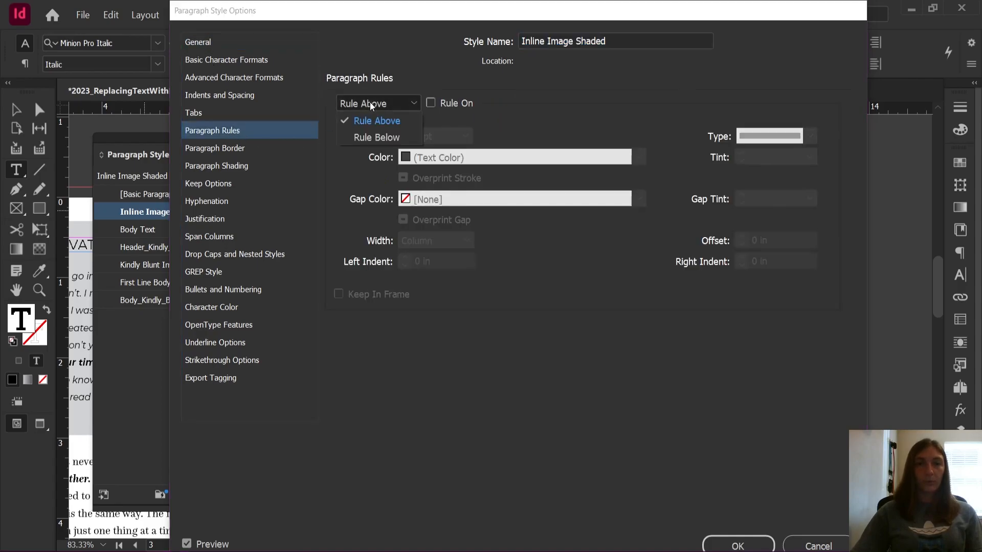
click(424, 105)
click(439, 102)
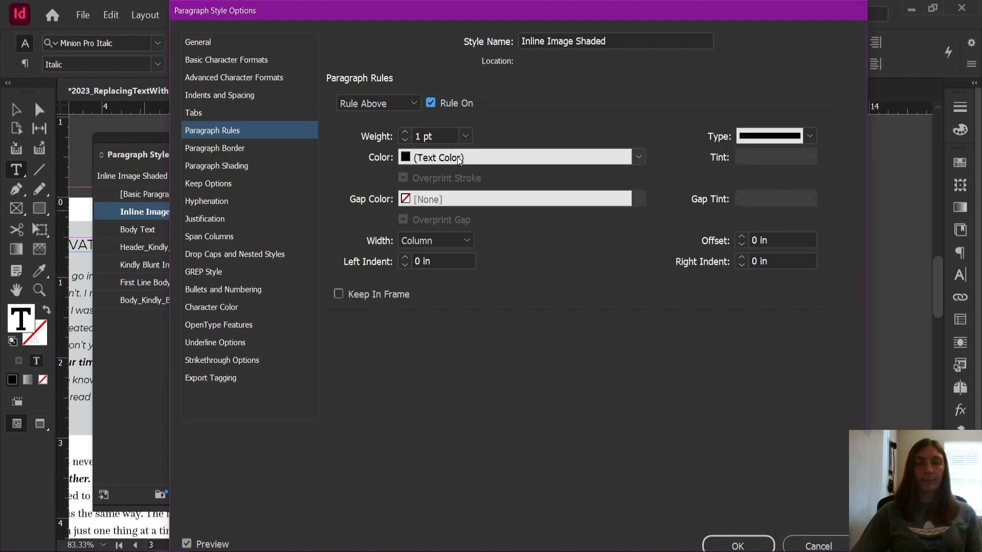
Step: Set the Rule Above offset to 0.25 in
click(741, 236)
click(742, 237)
click(742, 237)
click(741, 236)
click(741, 237)
click(741, 237)
click(742, 236)
click(745, 244)
click(745, 243)
click(745, 243)
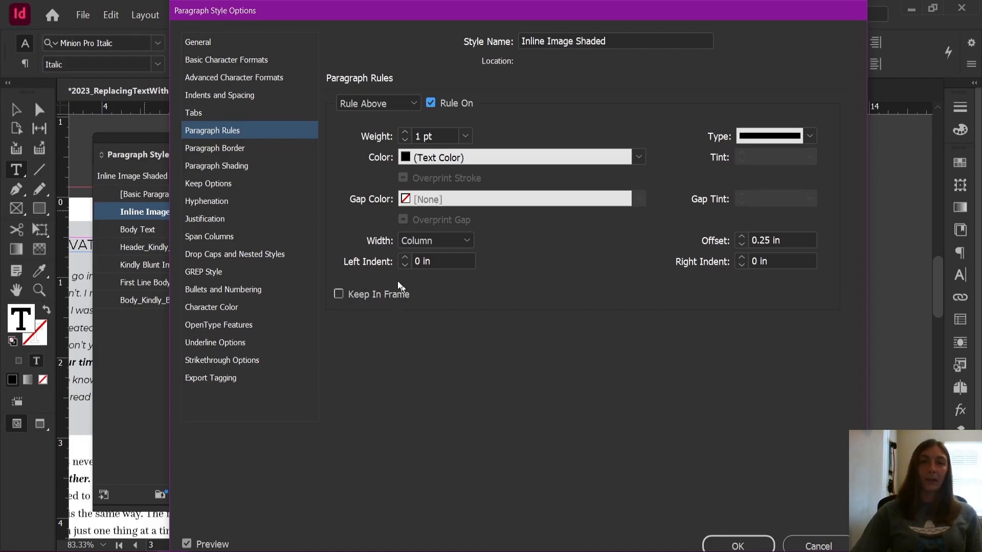
Step: Enable Keep In Frame for the rule, set its color to [None] and accept the style changes
click(375, 297)
click(639, 157)
click(598, 187)
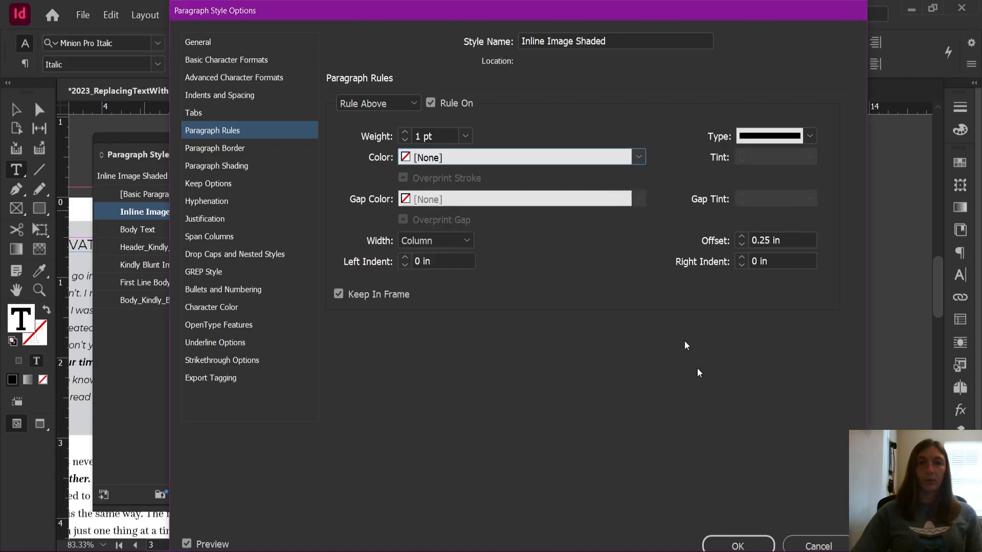
click(756, 542)
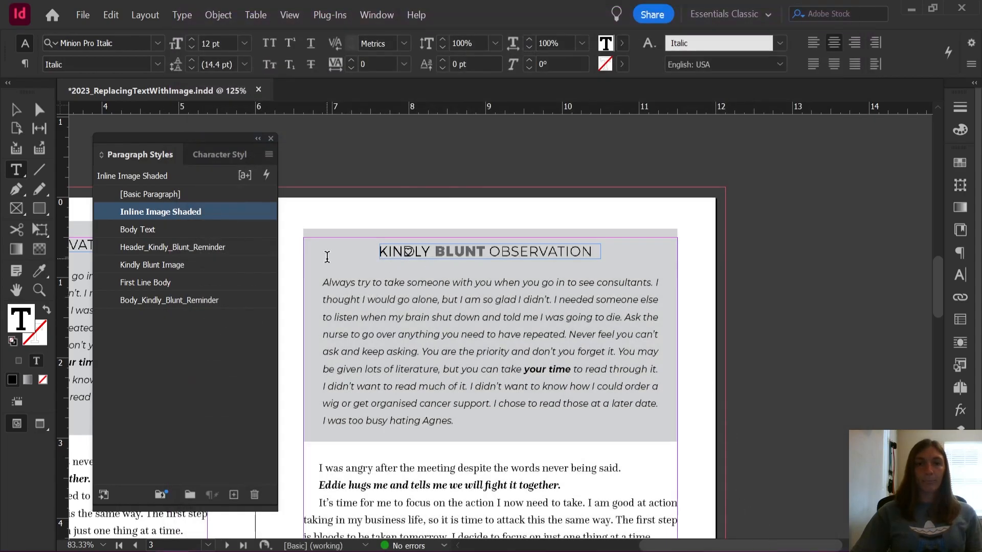
Step: Select the page 3 heading line and raise the Inline Image Shaded style's Rule Above offset by three increments
drag(694, 235, 693, 259)
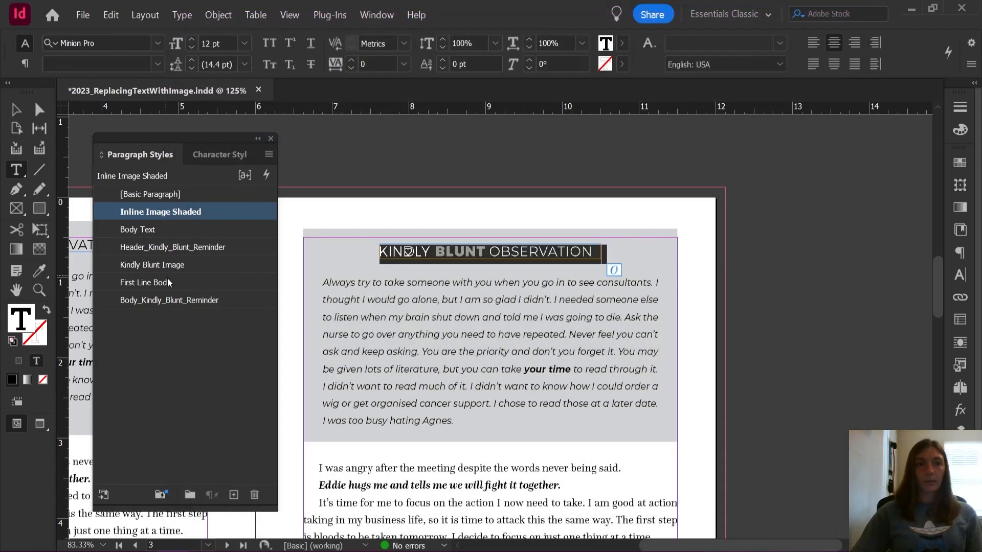
click(356, 255)
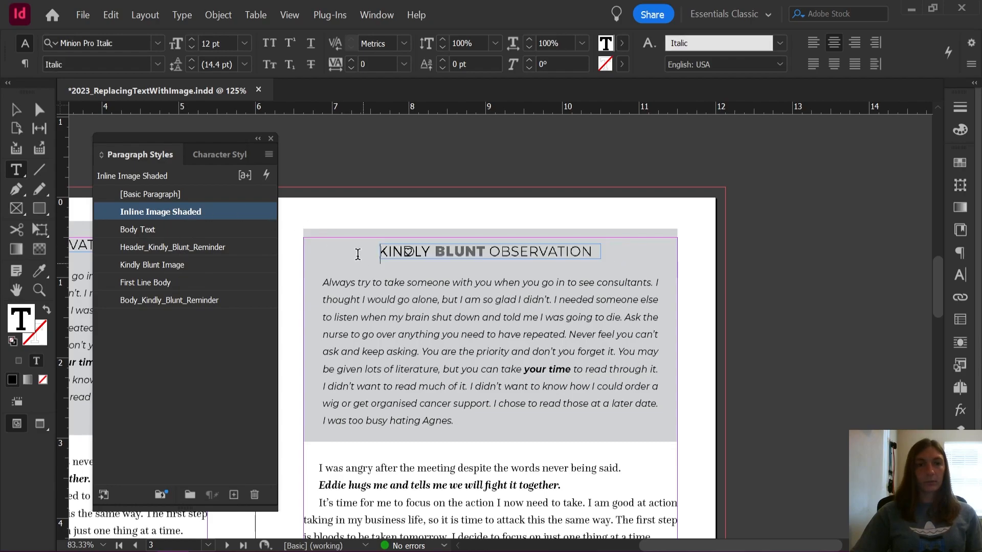
drag(358, 256, 642, 255)
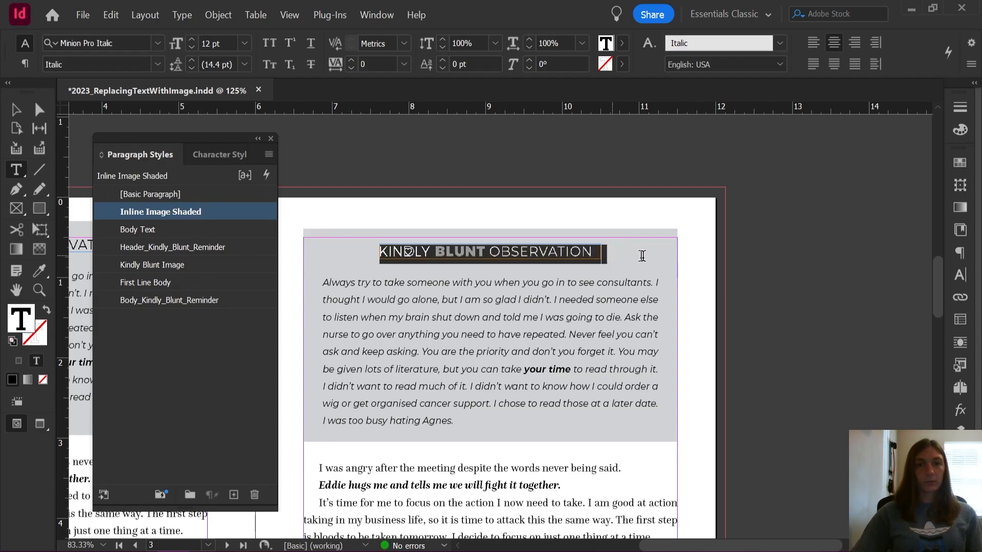
double_click(136, 211)
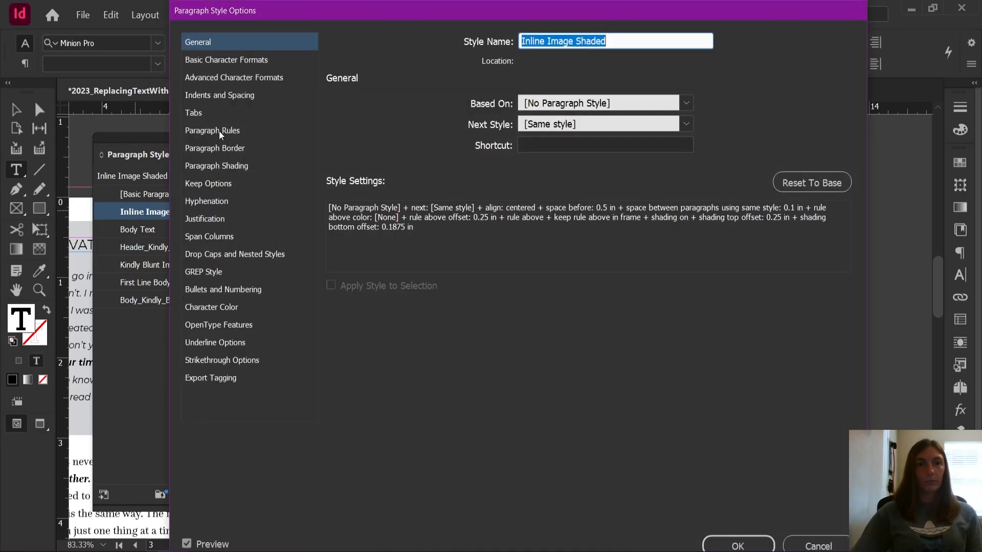
click(219, 131)
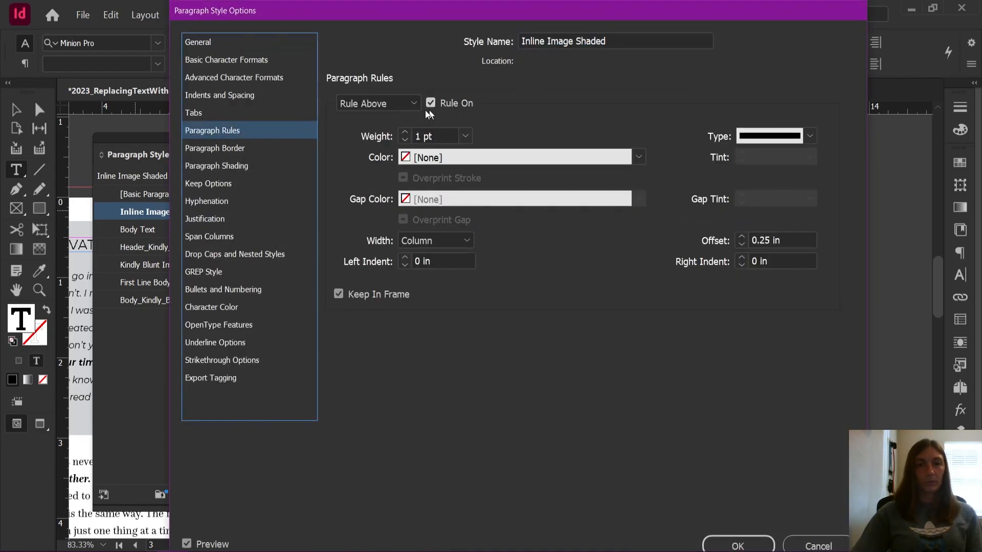
click(741, 237)
click(741, 236)
click(742, 236)
click(758, 539)
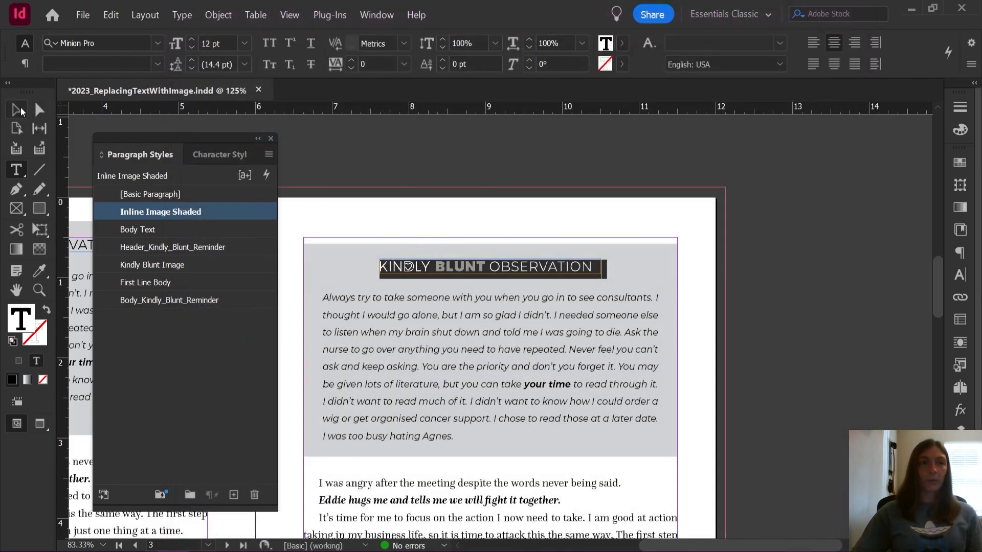
Step: Select the text frame on page 3 and check where the shaded heading sits against the frame's upper edge
click(22, 111)
drag(560, 191, 643, 111)
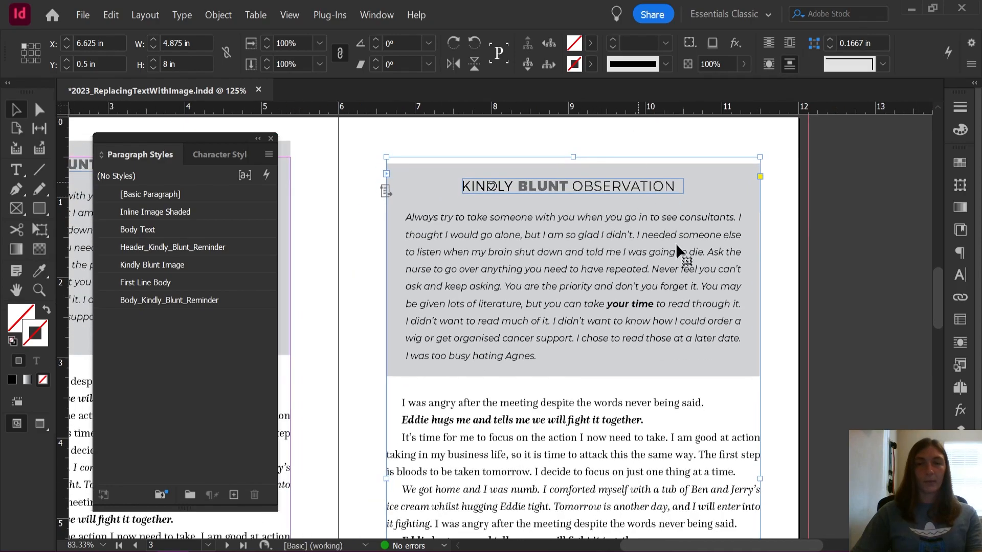
drag(760, 309, 748, 297)
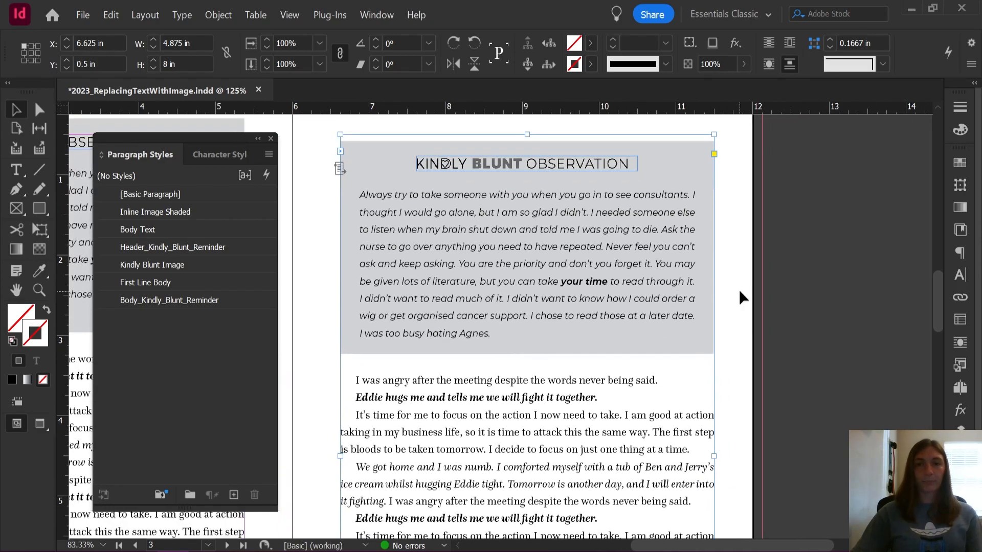